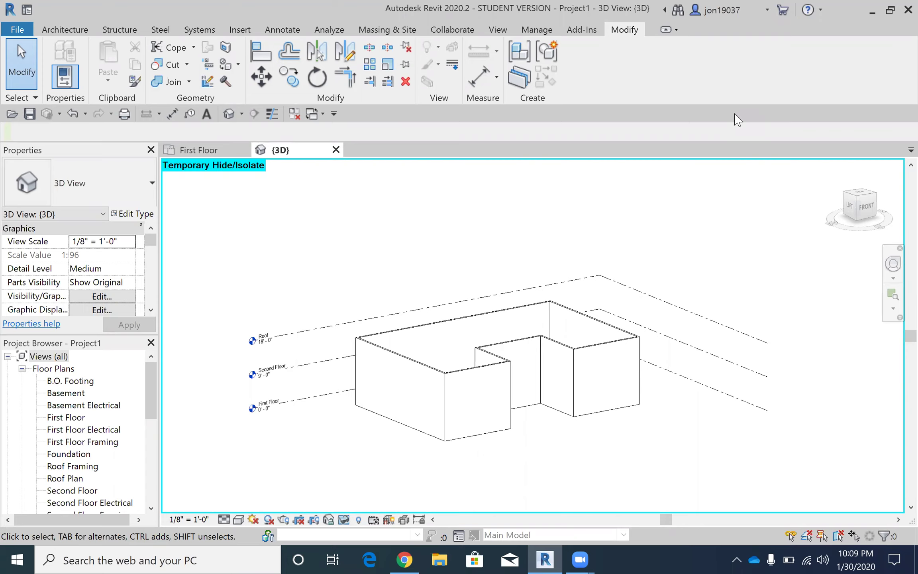
Orbit the 3D view, then set the ViewCube to TOP and zoom in on the U-shaped walls
left_click(856, 197)
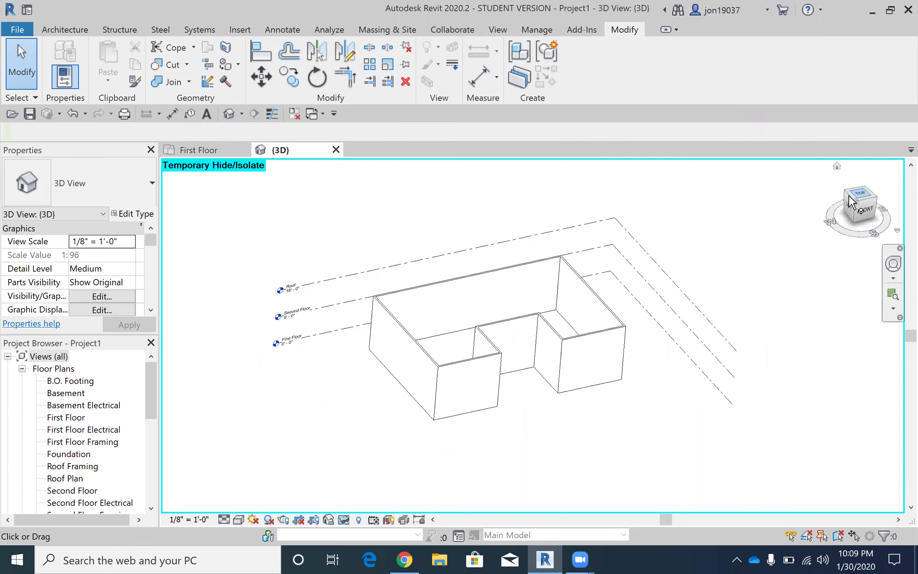
middle_click_drag(574, 332, 617, 393, "shift")
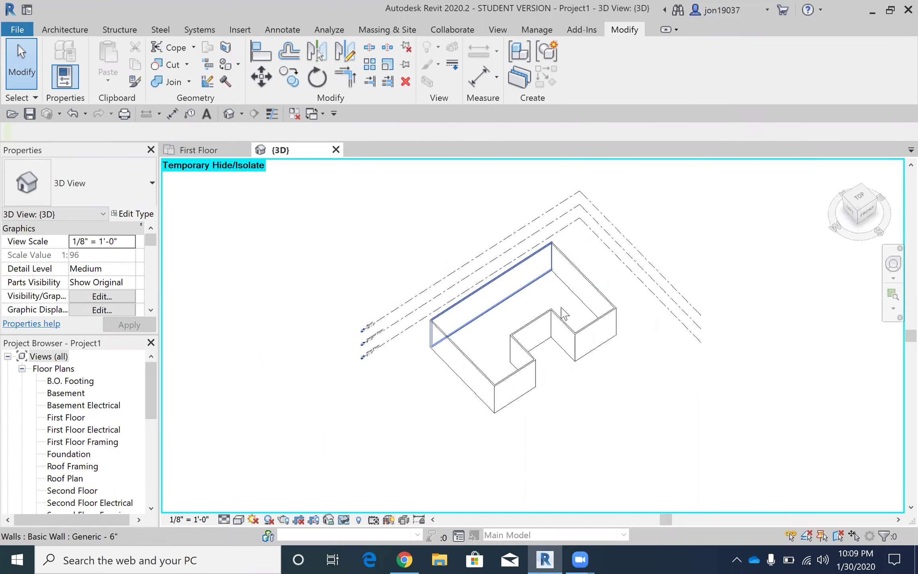
left_click_drag(864, 203, 844, 218)
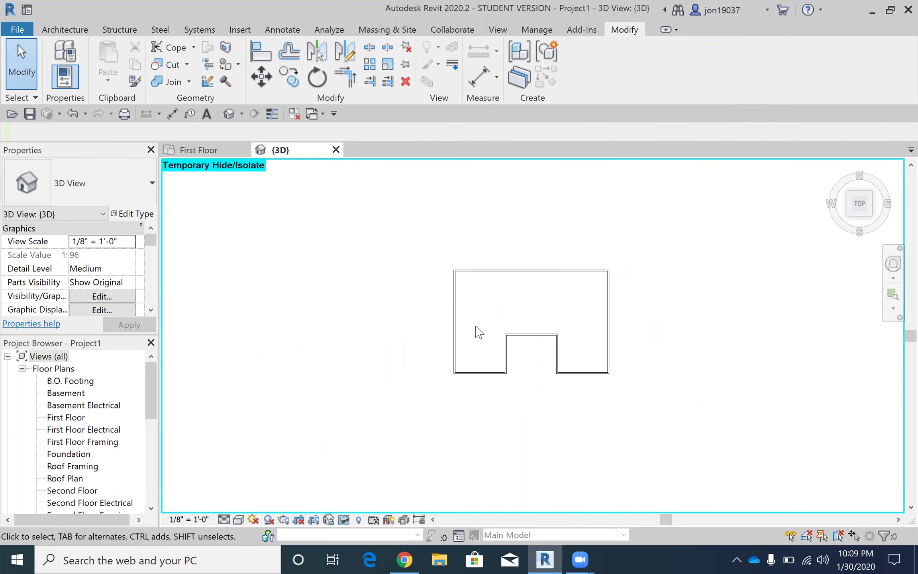
scroll(518, 317, "up", 3)
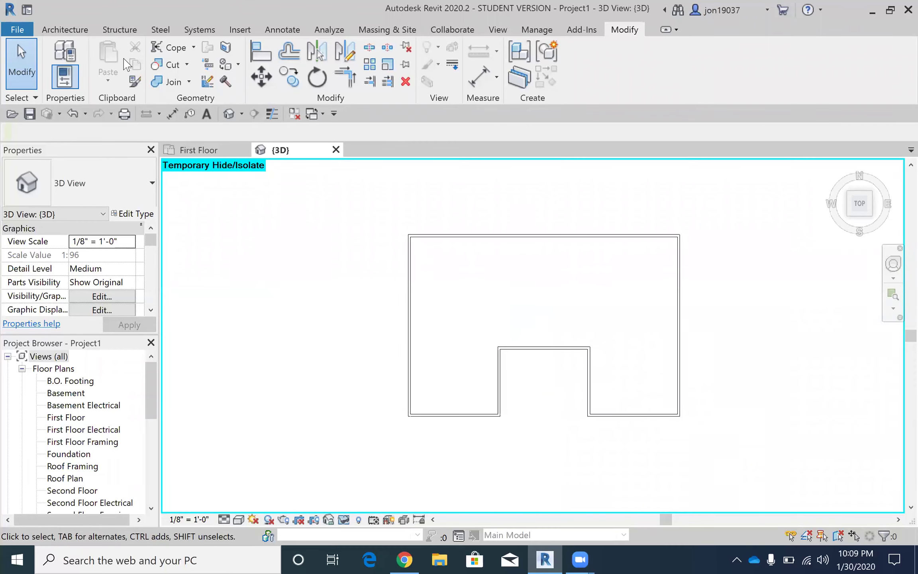
Start a Roof by Footprint and place it on the Roof level
left_click(66, 29)
left_click(205, 49)
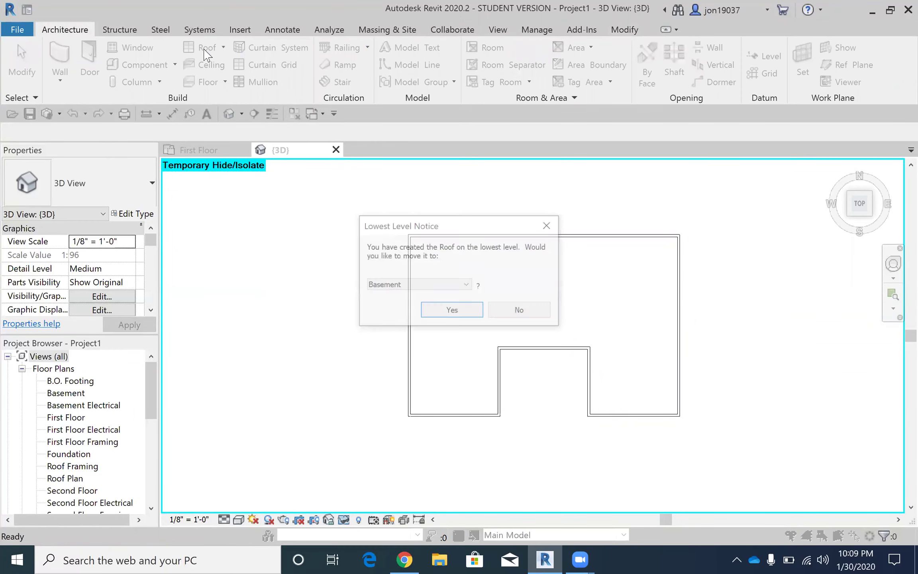
left_click(441, 286)
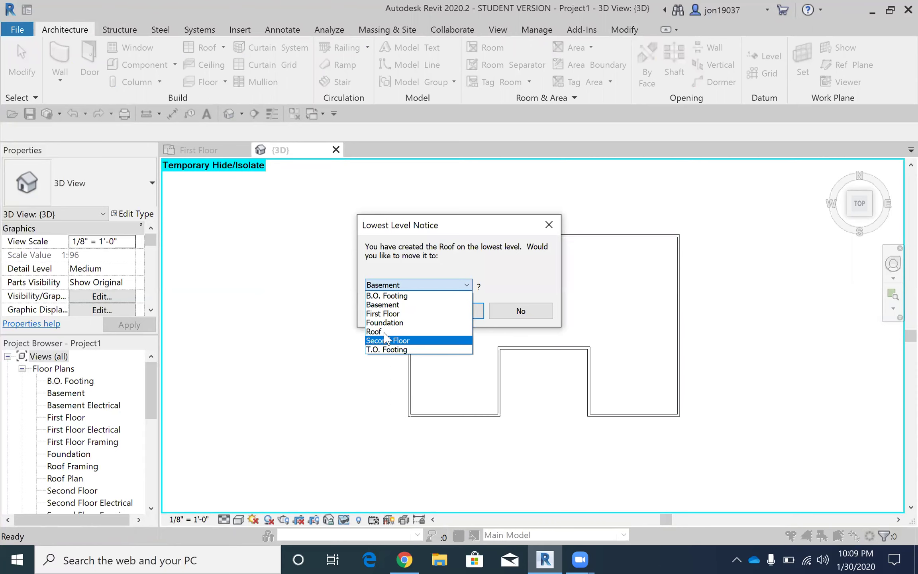
left_click(412, 333)
left_click(442, 315)
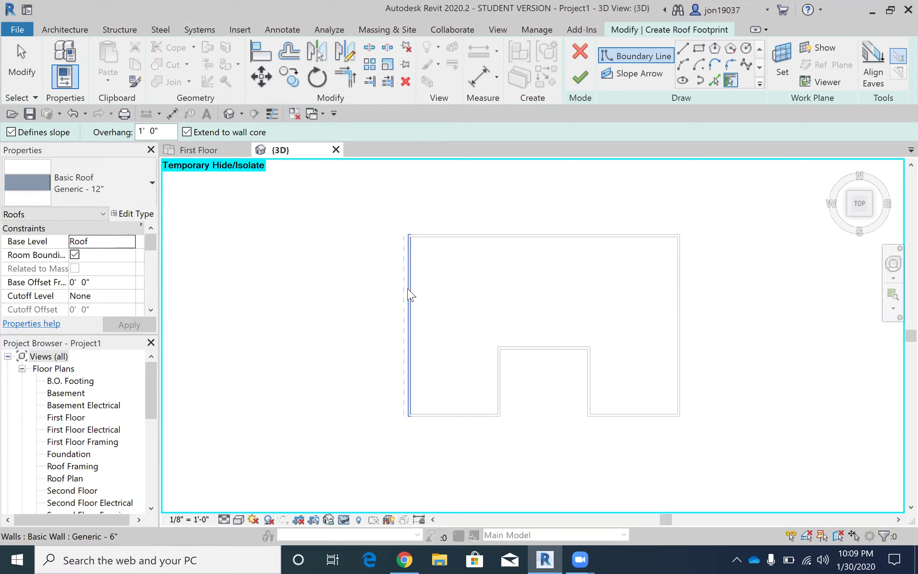
Pick the back, right, wing-front and notch walls as roof boundary lines
left_click(437, 238)
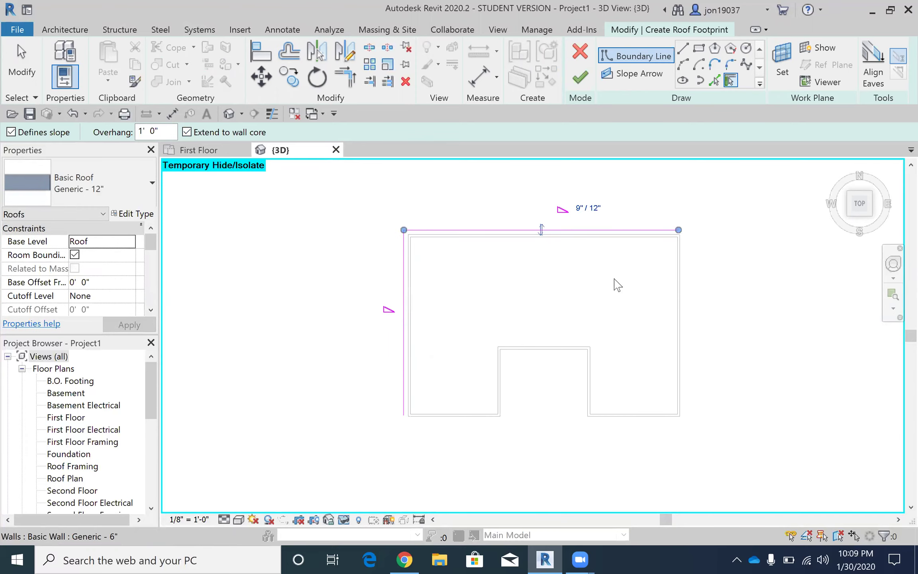
left_click(682, 292)
left_click(642, 415)
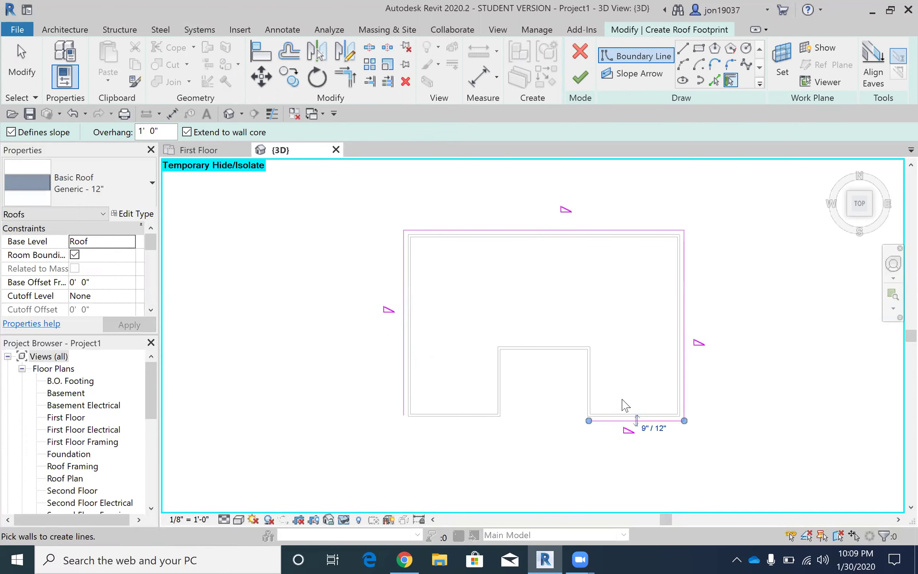
left_click(592, 383)
left_click(548, 351)
left_click(499, 392)
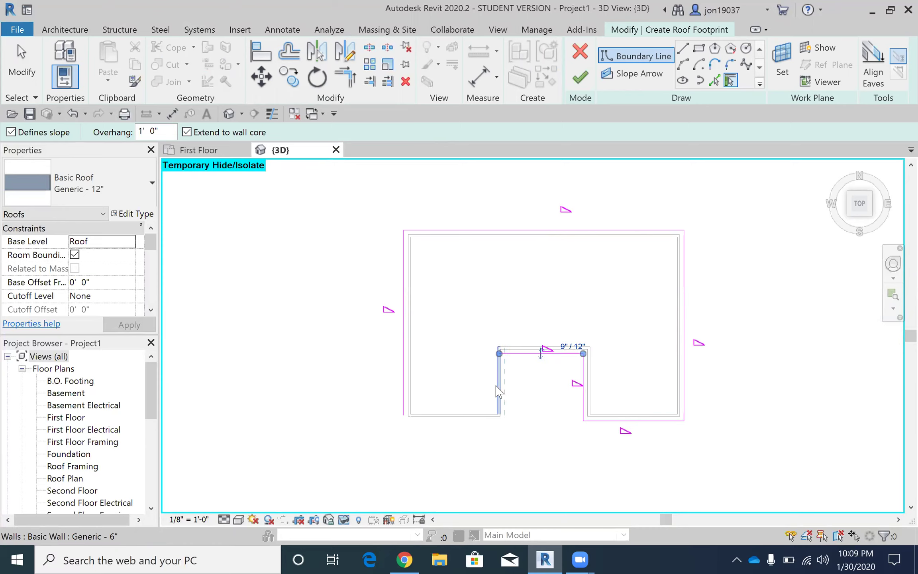
left_click(477, 417)
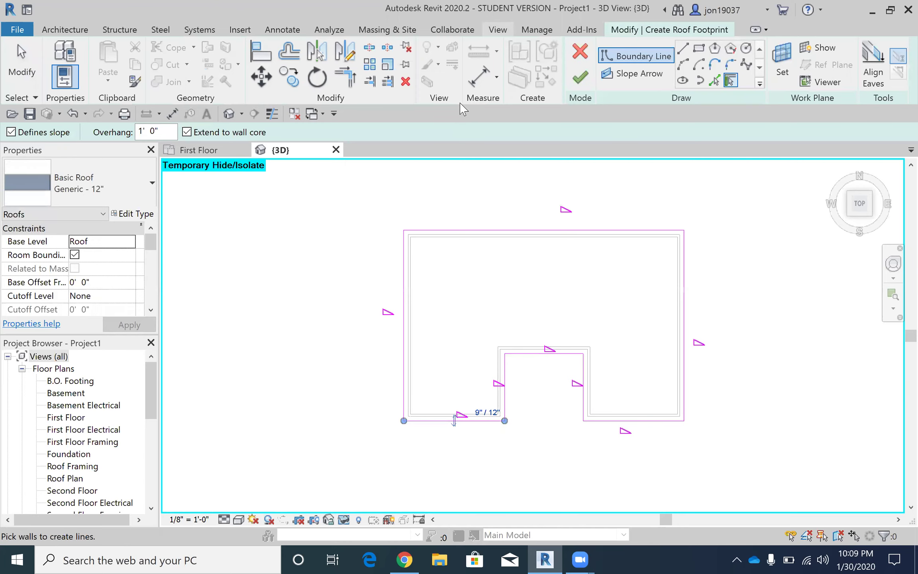
Finish the footprint to create the hipped Generic - 12" roof, then orbit and select it
left_click(580, 77)
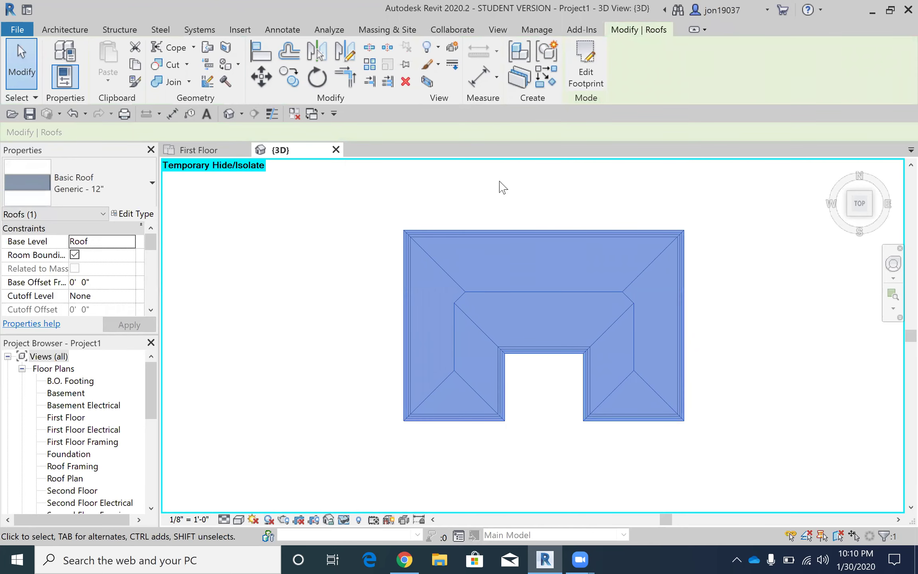
middle_click_drag(595, 262, 610, 454, "shift")
key("Escape")
key("Escape")
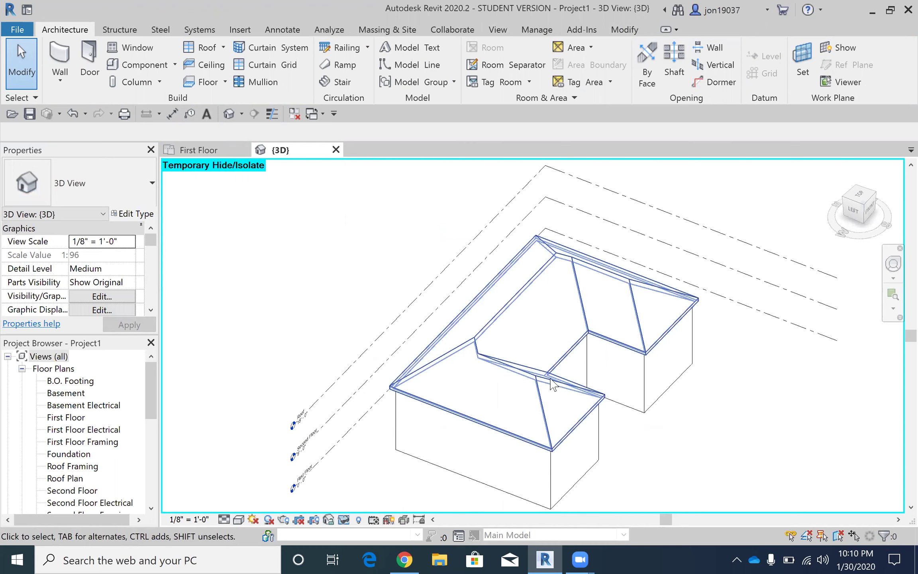
middle_click_drag(549, 407, 537, 323, "shift")
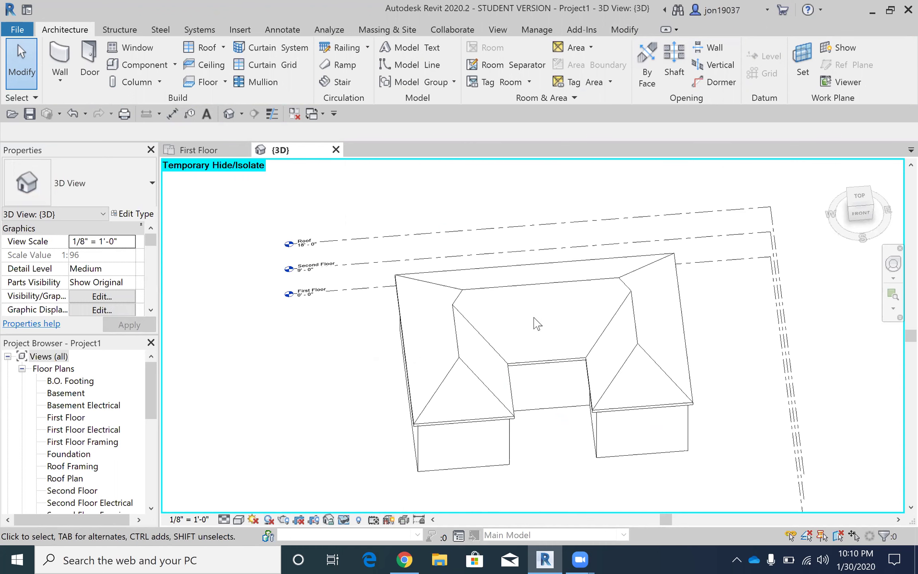
left_click(547, 295)
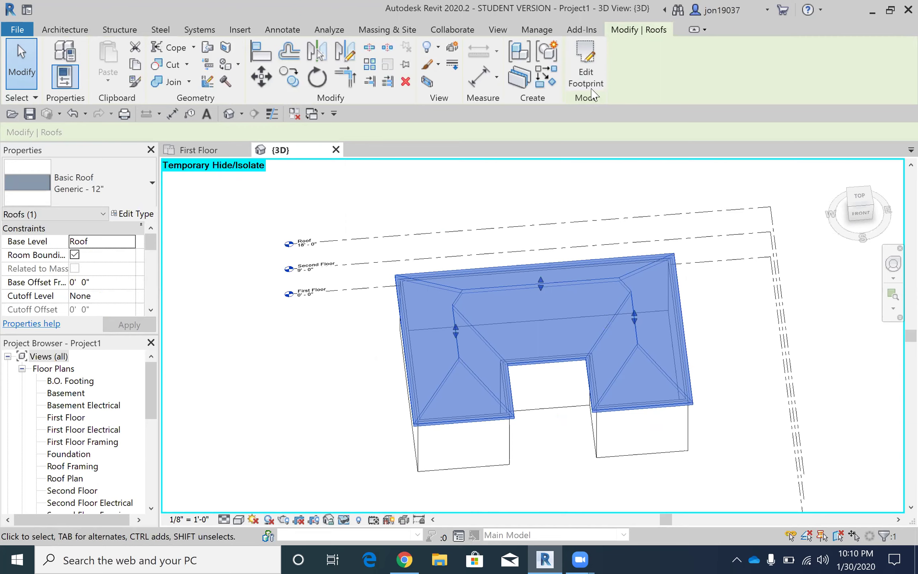
Edit the footprint so the left, right and both wing-front edges no longer define slope
left_click(585, 60)
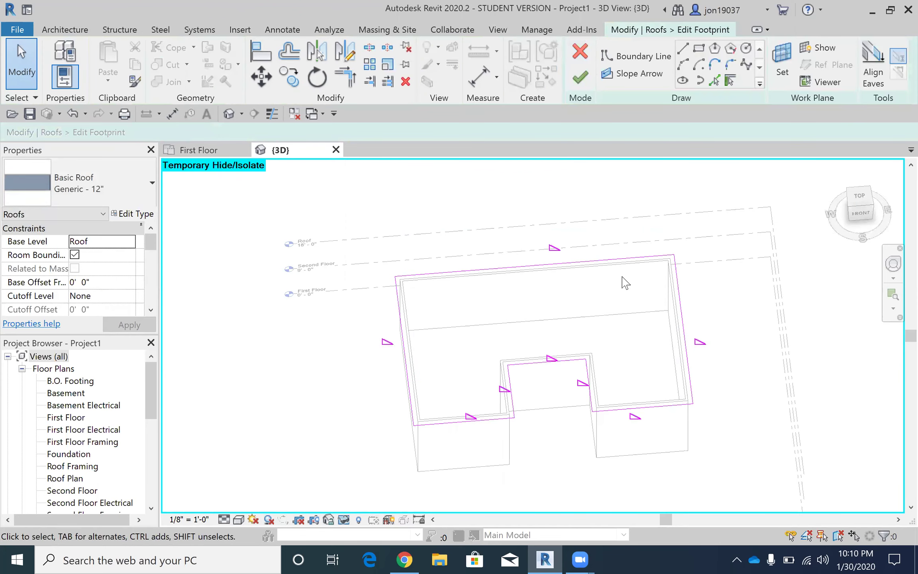
left_click(482, 425)
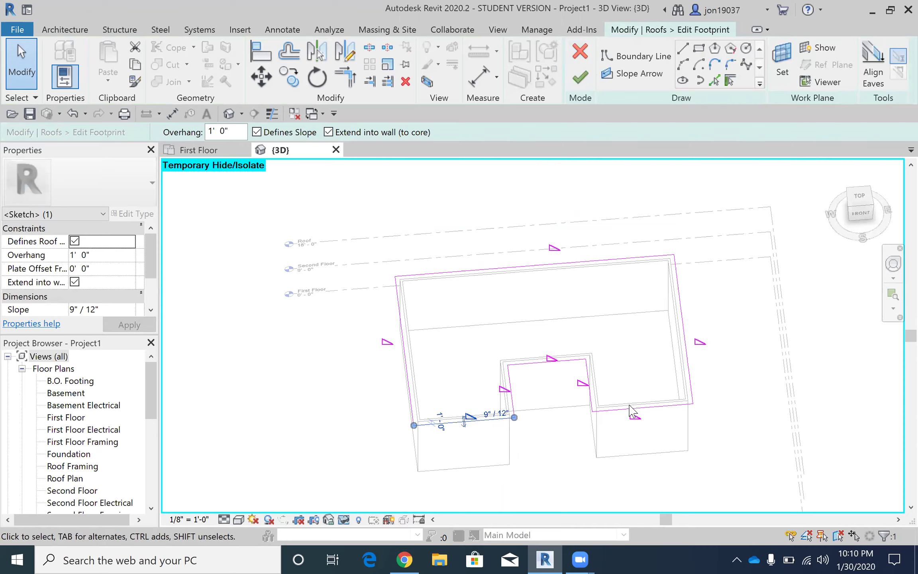
left_click(654, 407, "ctrl")
left_click(683, 334, "ctrl")
left_click(400, 351, "ctrl")
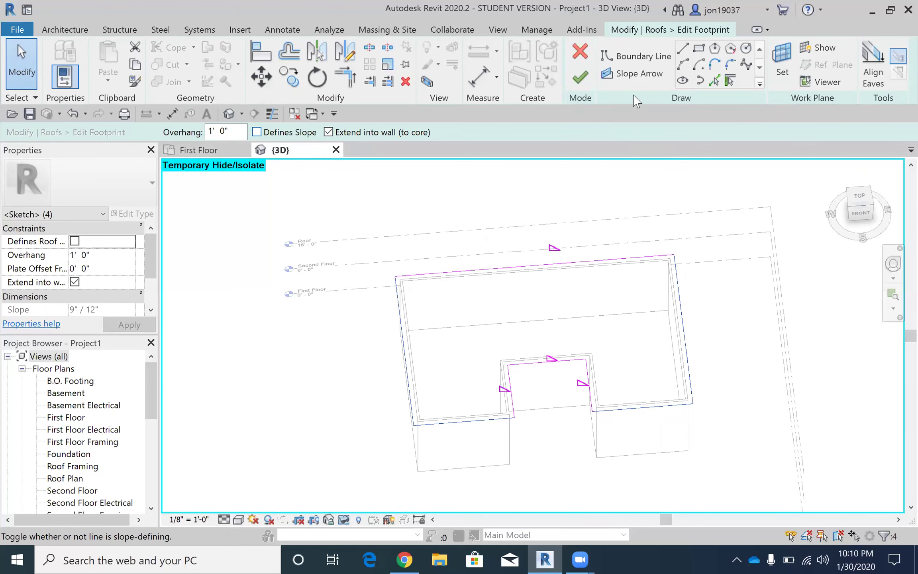
left_click(580, 77)
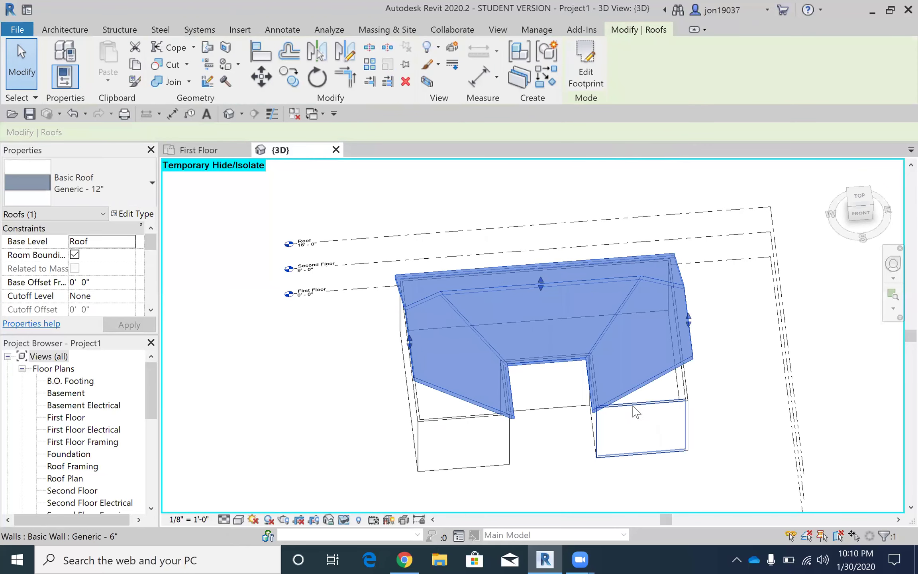
key("Escape")
middle_click_drag(629, 450, 450, 326, "shift")
Edit the roof footprint so its left and right edges define slope again
left_click(440, 327)
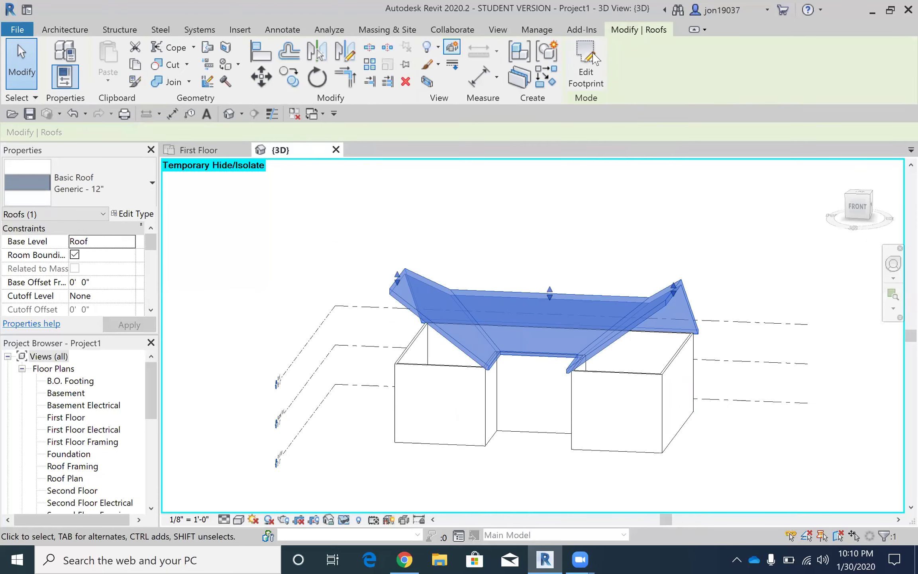
left_click(586, 63)
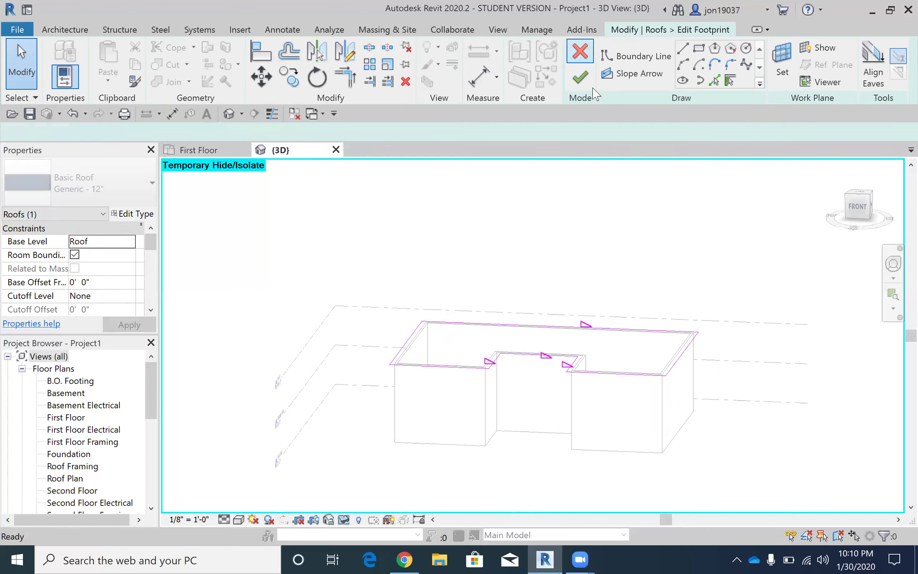
left_click(406, 343)
left_click(679, 356, "ctrl")
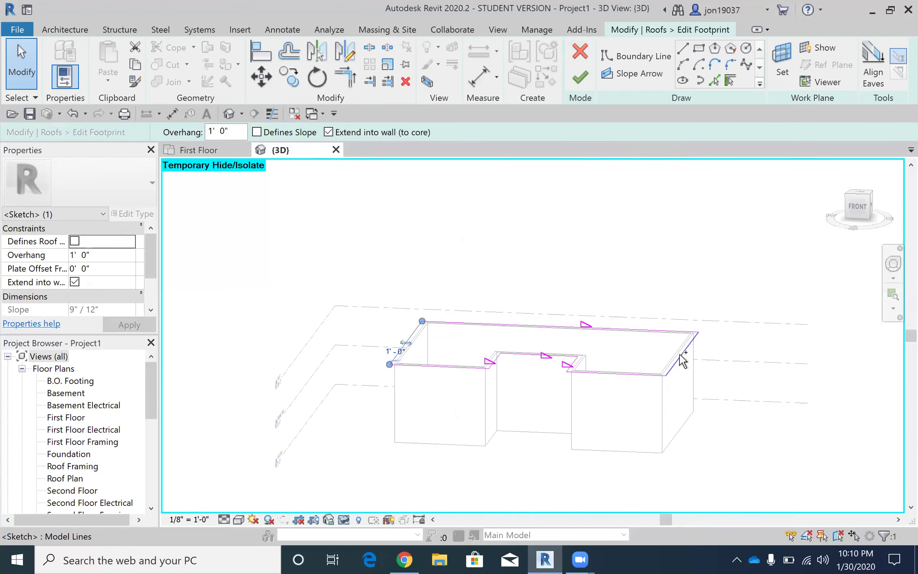
left_click(256, 132)
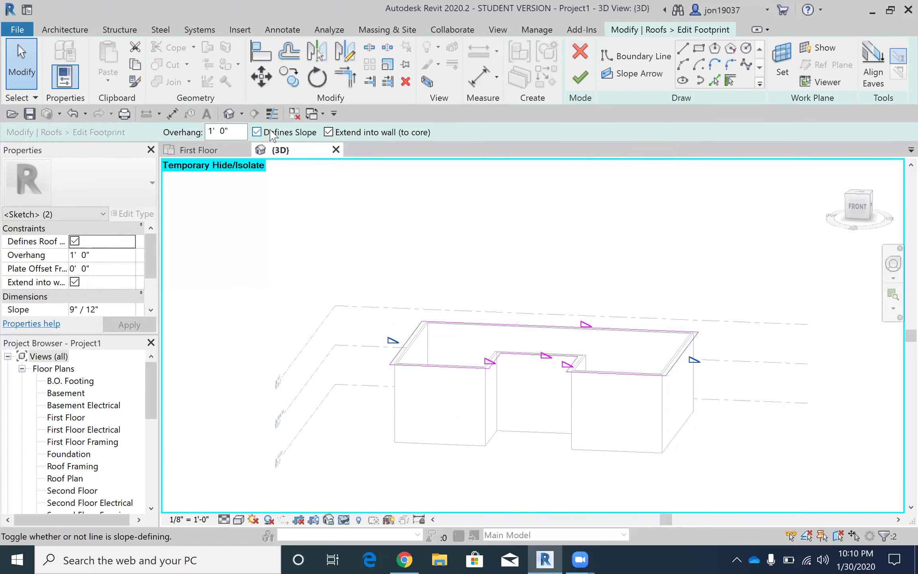
left_click(579, 78)
Delete the existing roof, leaving only the U-shaped walls
left_click(430, 379)
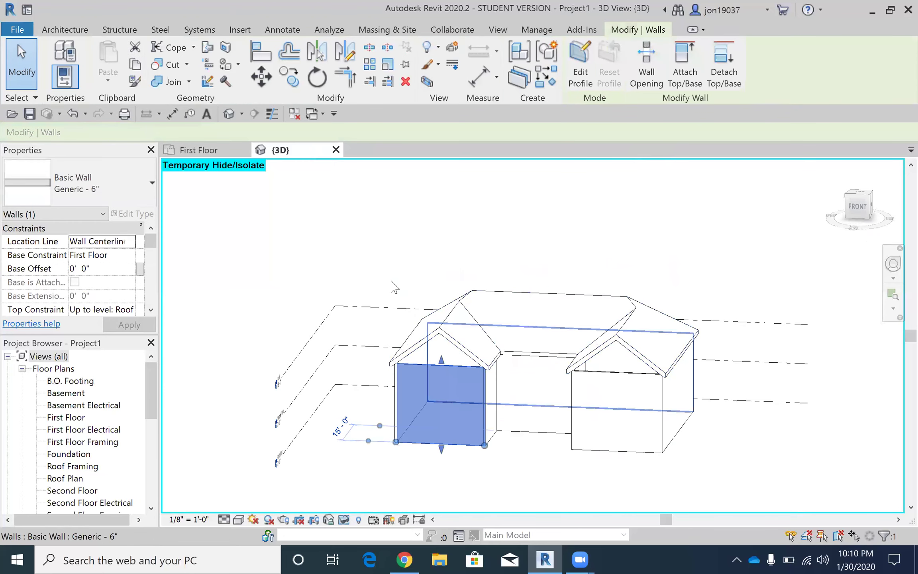
left_click(394, 286)
middle_click_drag(398, 287, 518, 348, "shift")
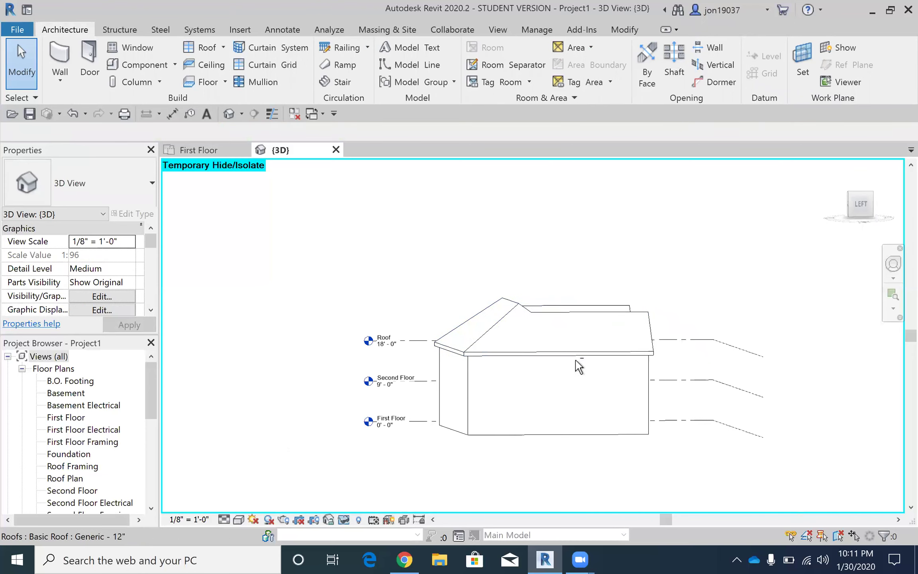
middle_click_drag(578, 365, 534, 398, "shift")
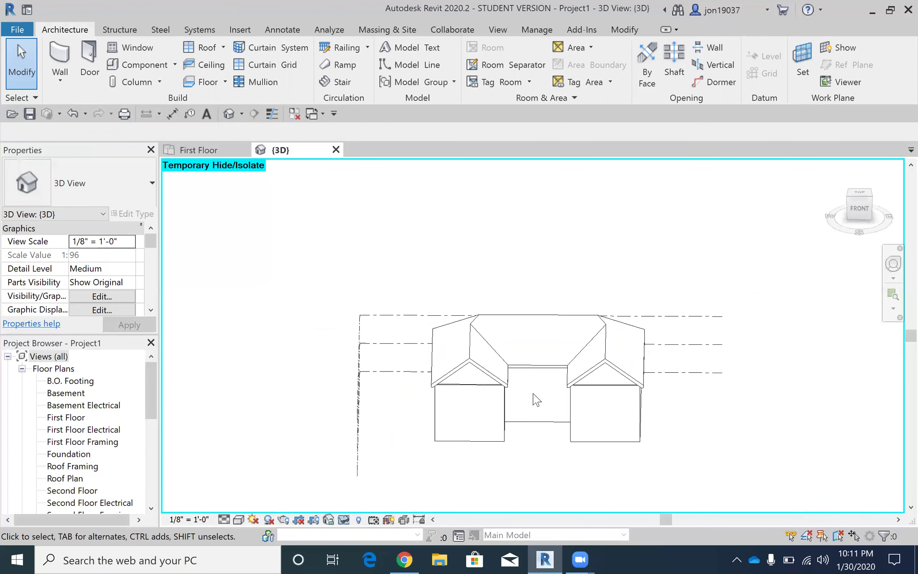
left_click(487, 373)
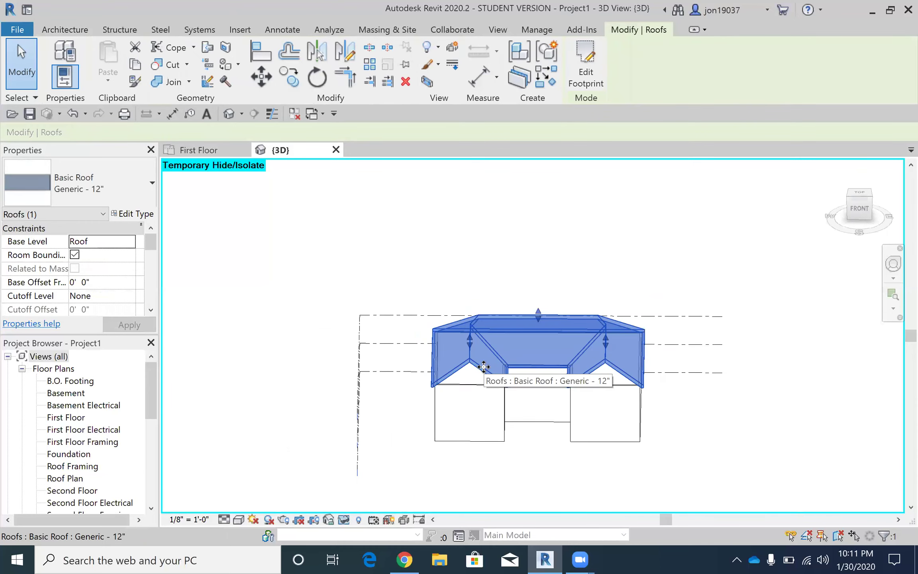
key("Delete")
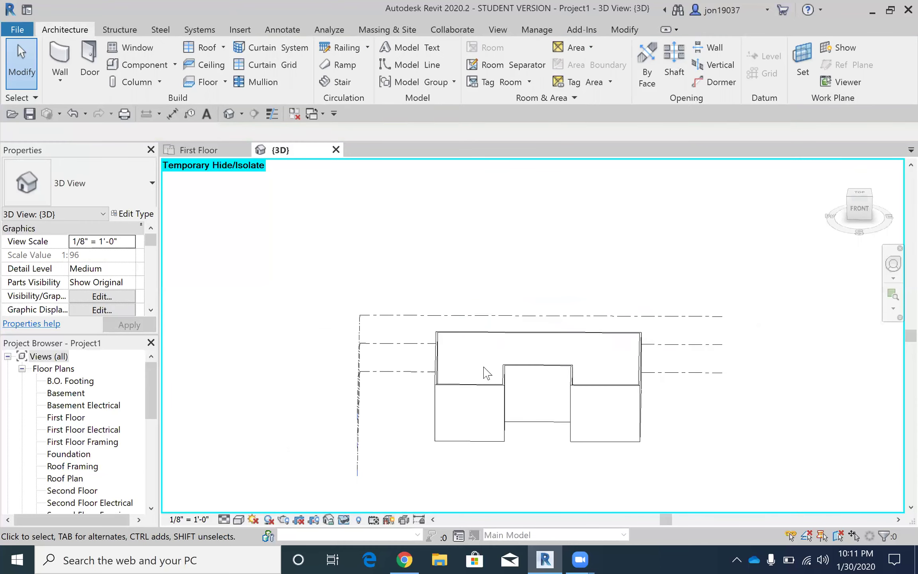
From the Top view, start a new Roof by Footprint on the Roof level
left_click(859, 194)
scroll(497, 321, "up", 1)
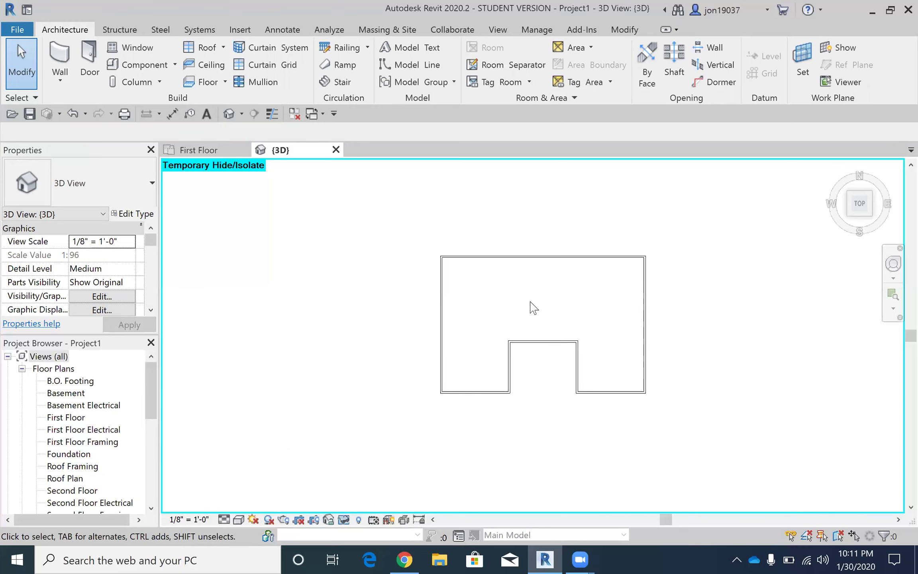
middle_click_drag(573, 335, 514, 332)
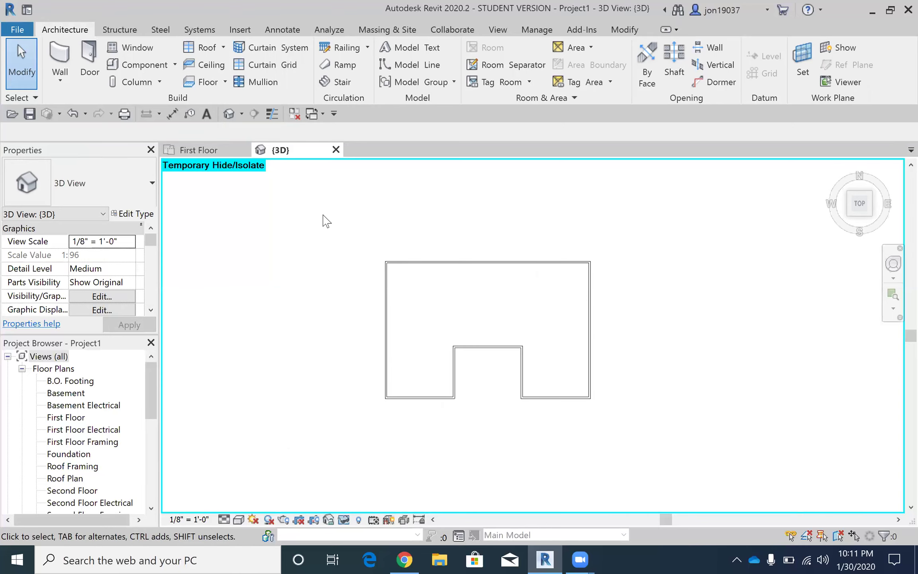
left_click(202, 47)
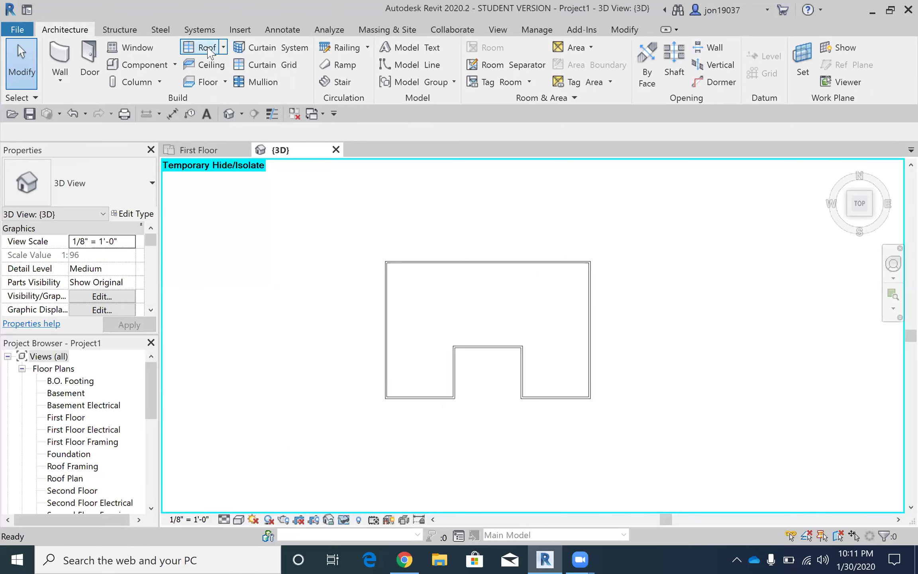
left_click(432, 285)
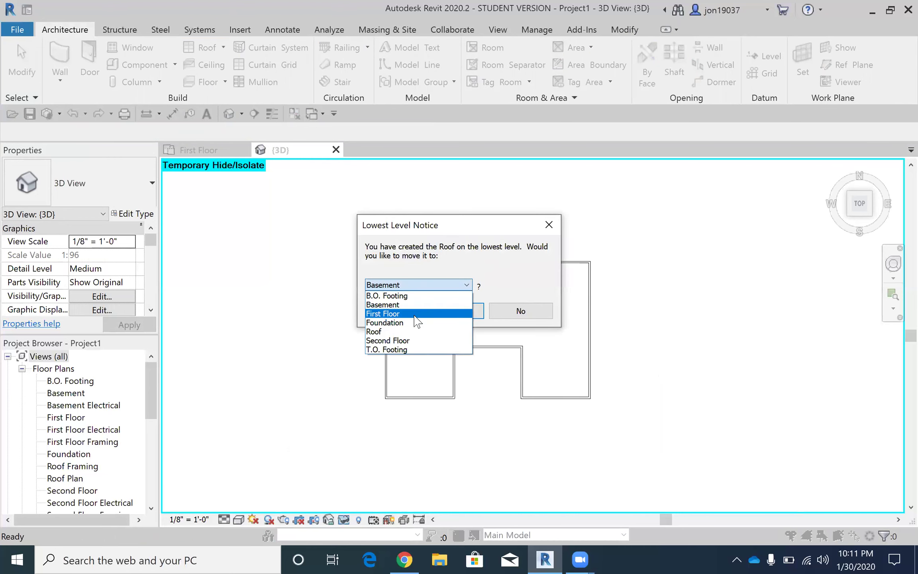
left_click(415, 327)
left_click(449, 310)
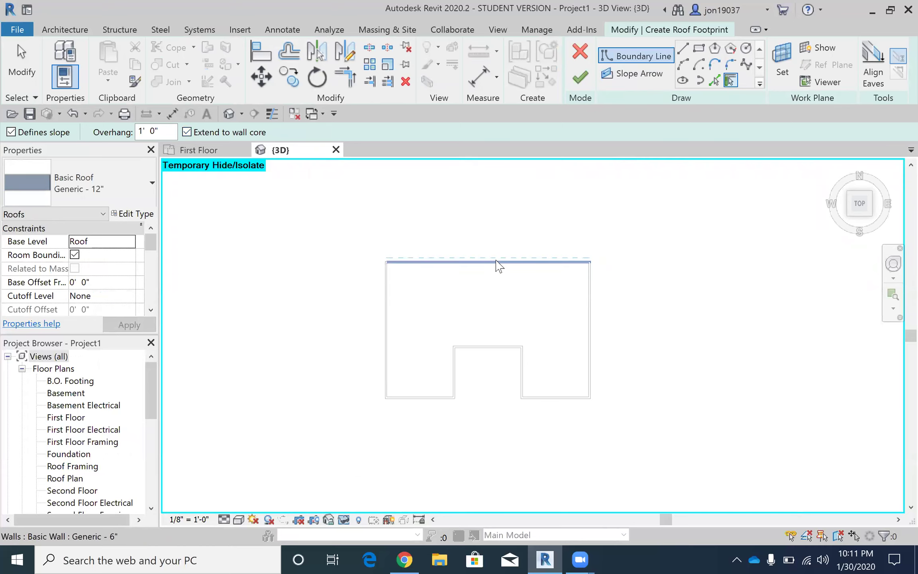
Pick the left, right and notch back walls, then corner-join the side lines to the notch line
left_click(386, 304)
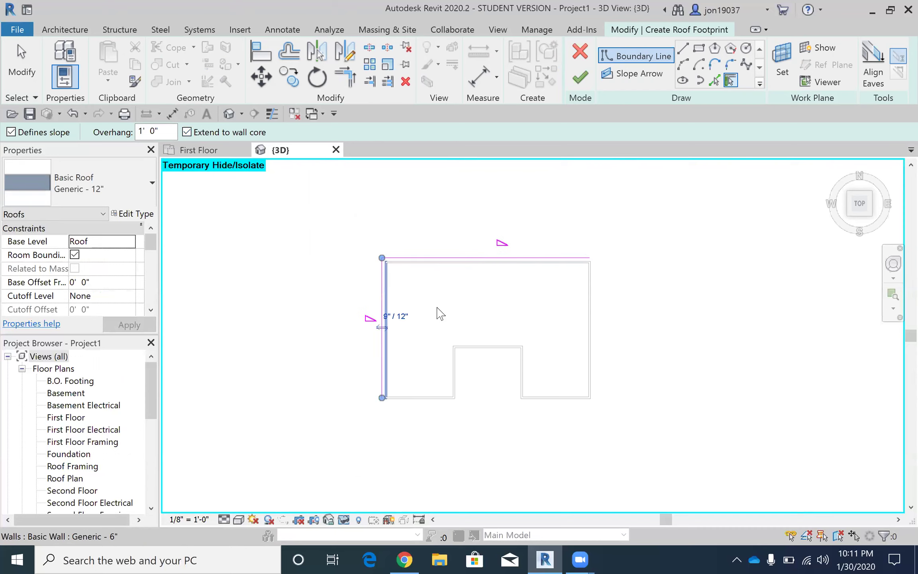
left_click(591, 322)
left_click(493, 349)
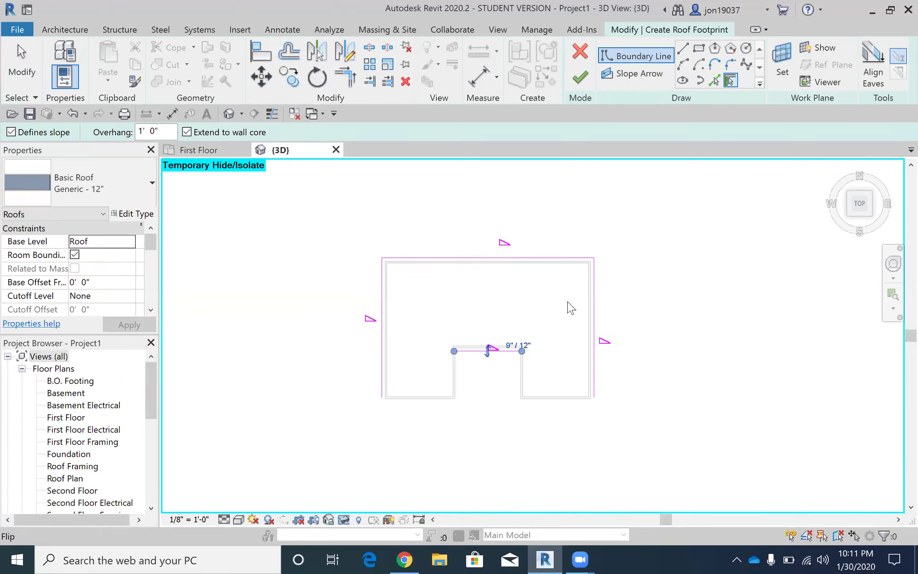
left_click(343, 78)
left_click(384, 291)
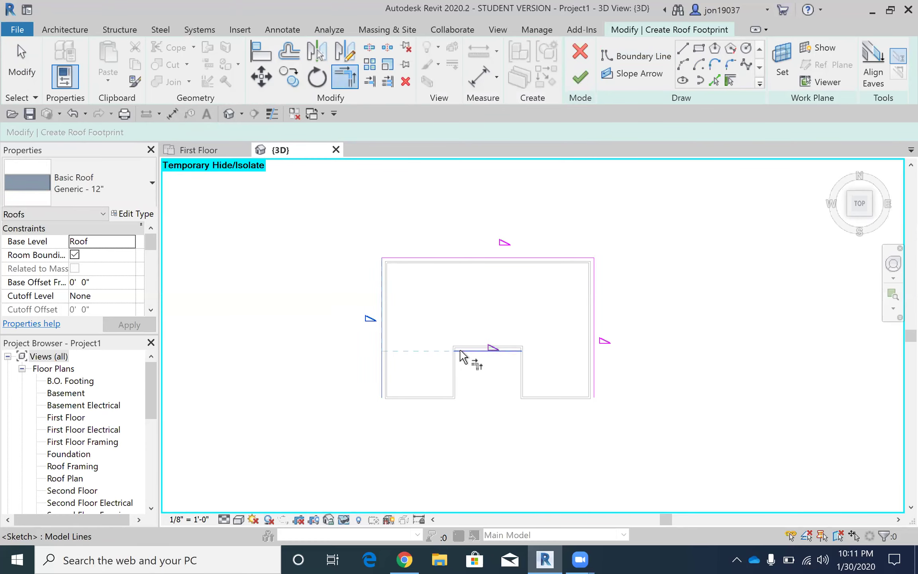
left_click(528, 329)
left_click(594, 302)
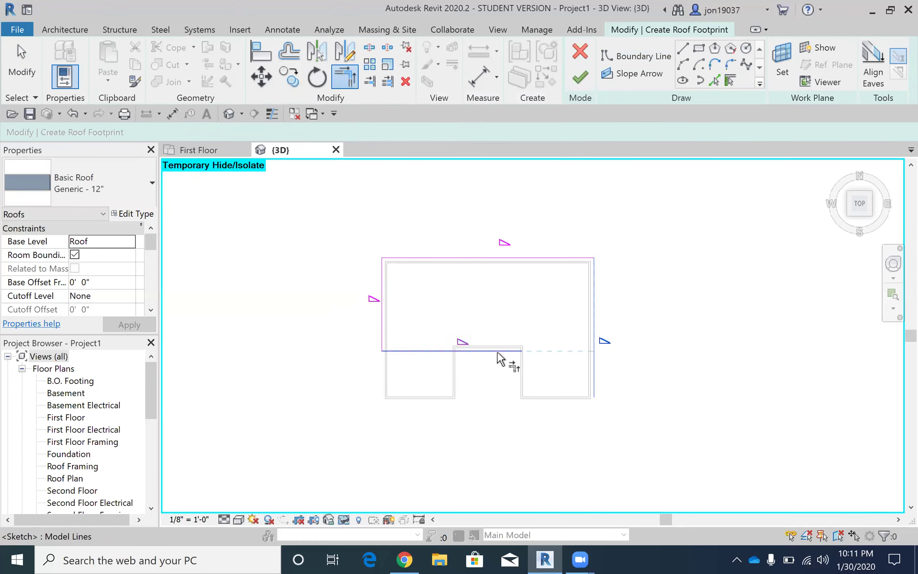
left_click(544, 347)
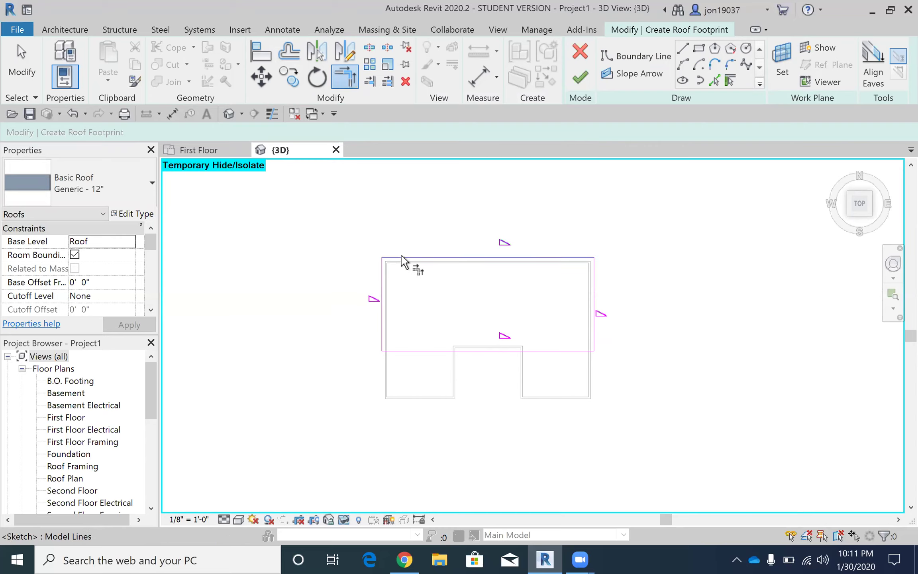
key("Escape")
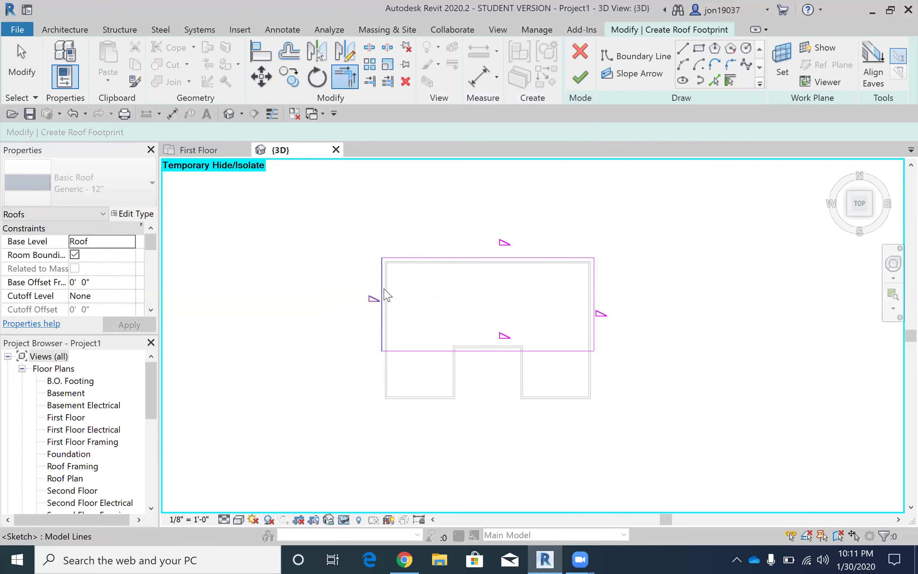
Make both side edges non-sloping gable ends and finish the rear block roof
left_click(381, 298)
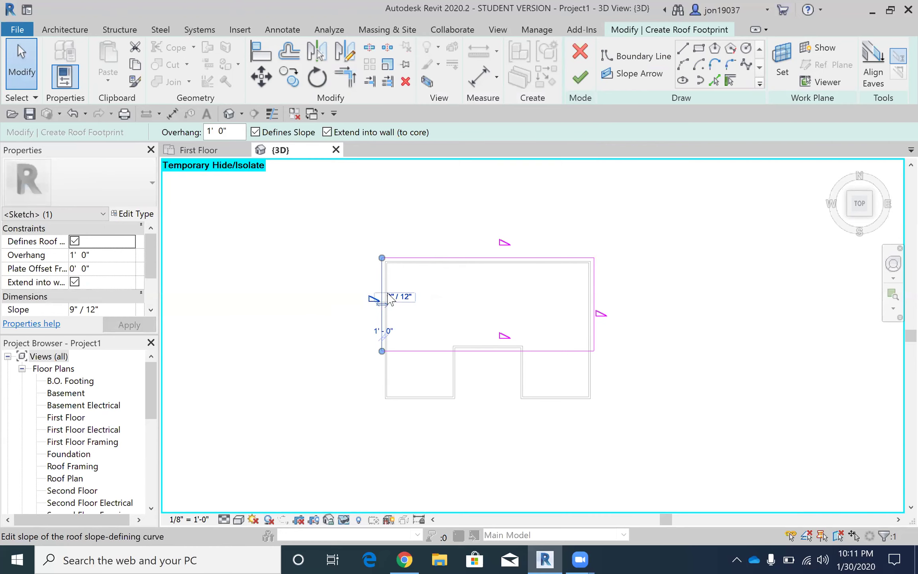
left_click(594, 303, "ctrl")
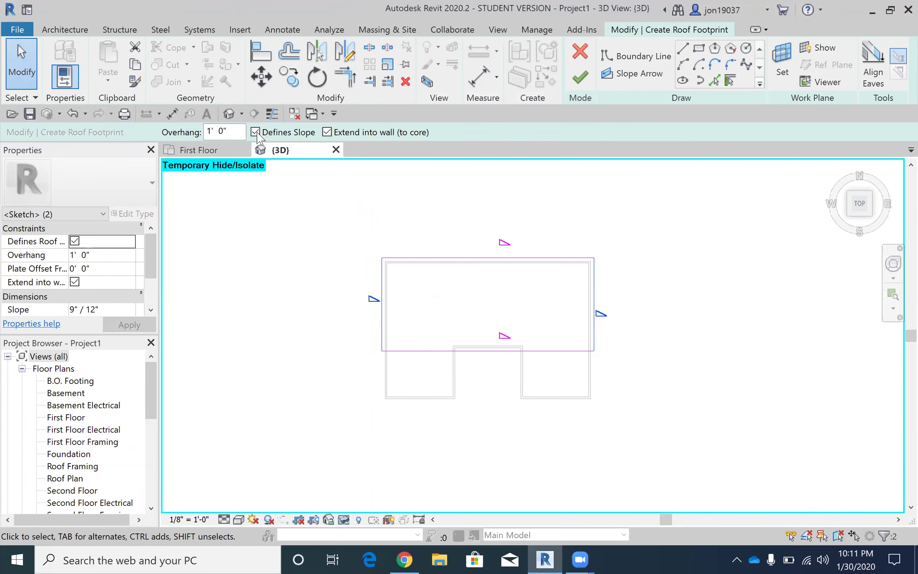
left_click(255, 133)
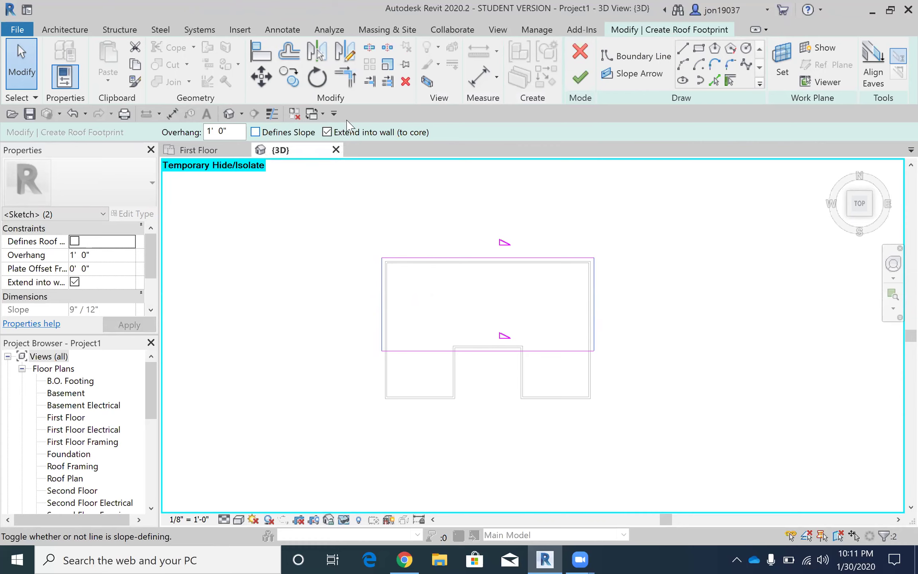
left_click(580, 77)
mouse_move(463, 379)
middle_mouse_down("shift")
mouse_move(572, 302)
mouse_move(592, 359)
mouse_move(617, 241)
mouse_move(634, 340)
mouse_move(601, 365)
mouse_move(511, 352)
mouse_move(534, 342)
mouse_move(441, 381)
mouse_move(597, 400)
mouse_move(541, 479)
mouse_move(596, 522)
mouse_move(685, 445)
mouse_move(680, 334)
mouse_move(654, 387)
mouse_move(591, 353)
middle_mouse_up("shift")
scroll(524, 324, "up", 5)
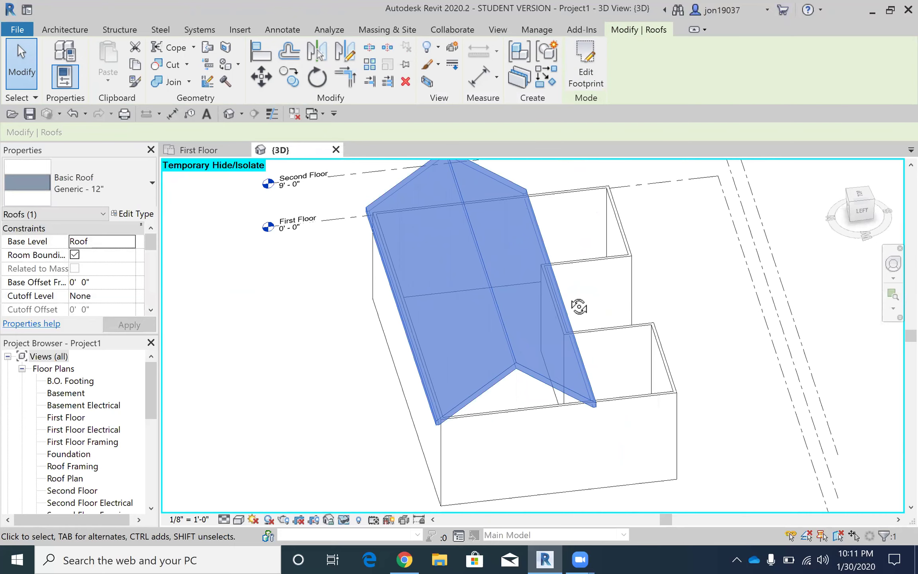
middle_click_drag(578, 307, 482, 338, "shift")
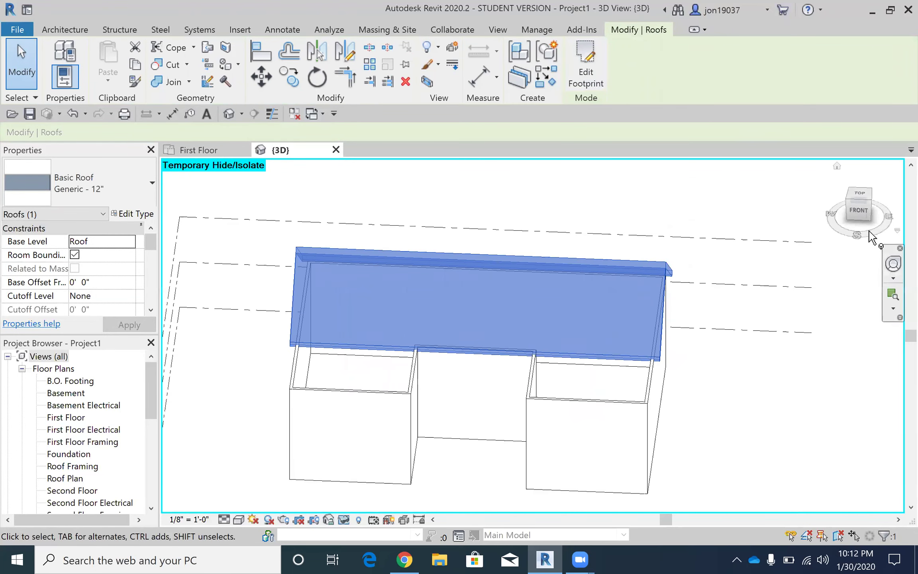
left_click(859, 194)
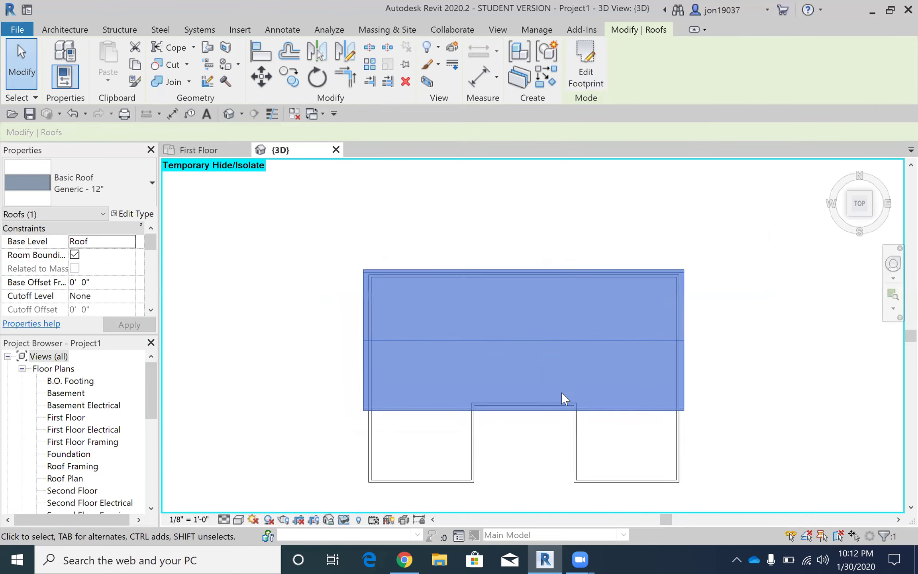
middle_click_drag(561, 393, 554, 339)
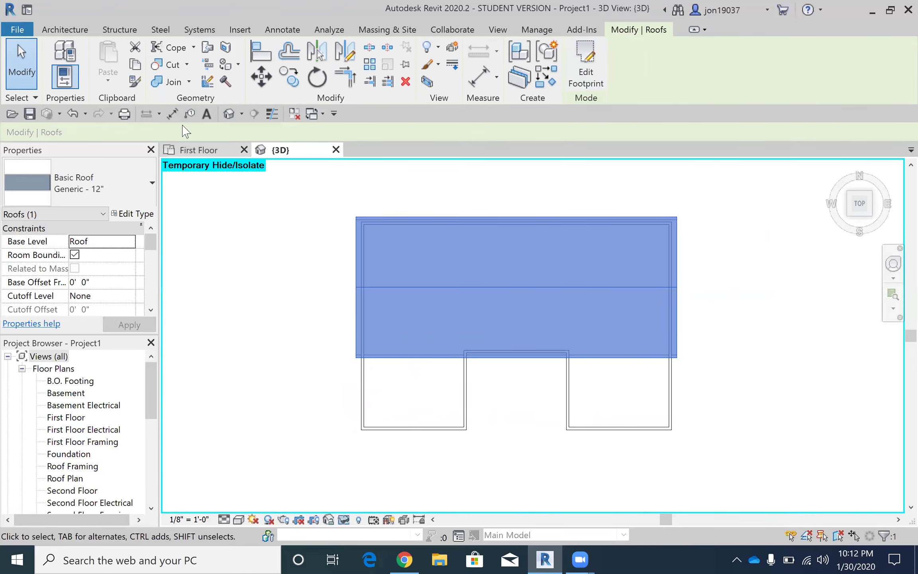
Start another Roof by Footprint on the Roof level
left_click(64, 29)
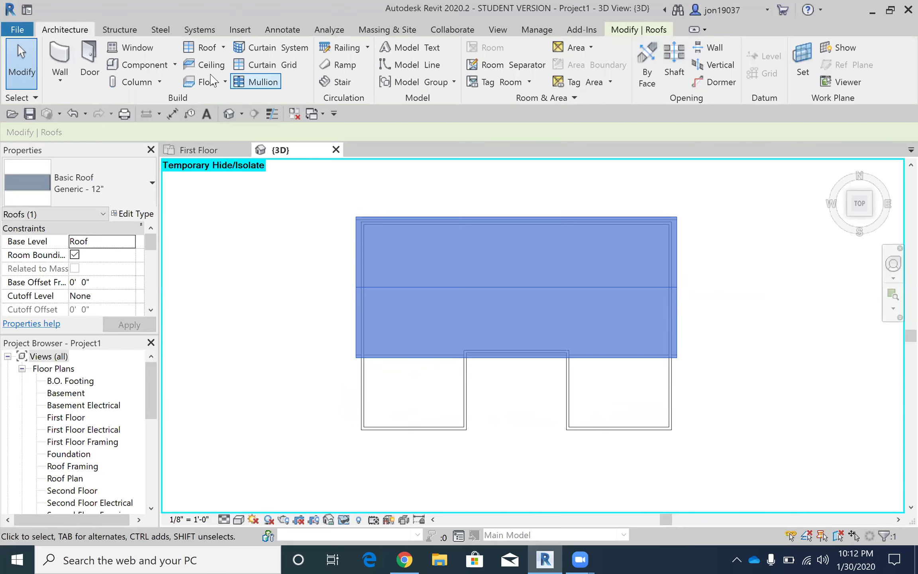
left_click(206, 46)
left_click(434, 285)
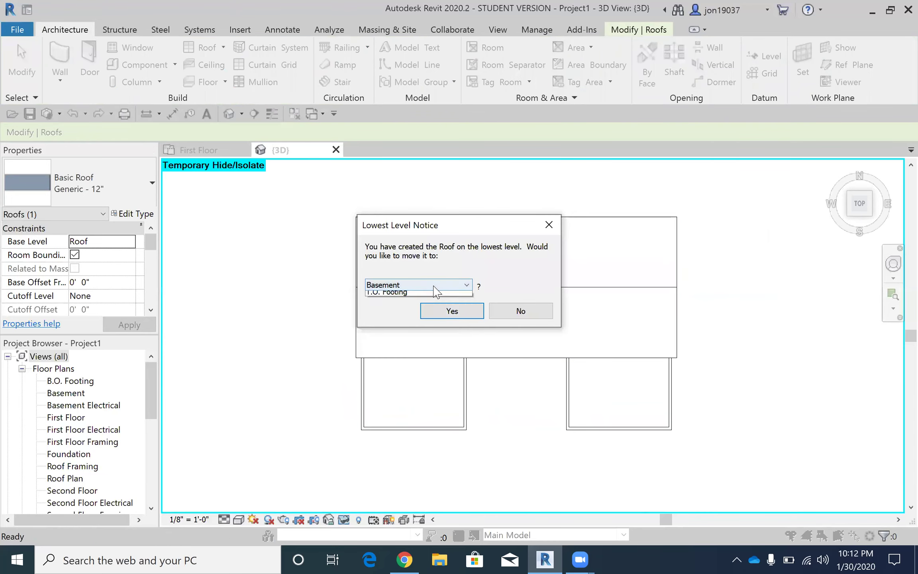
left_click(406, 332)
left_click(443, 312)
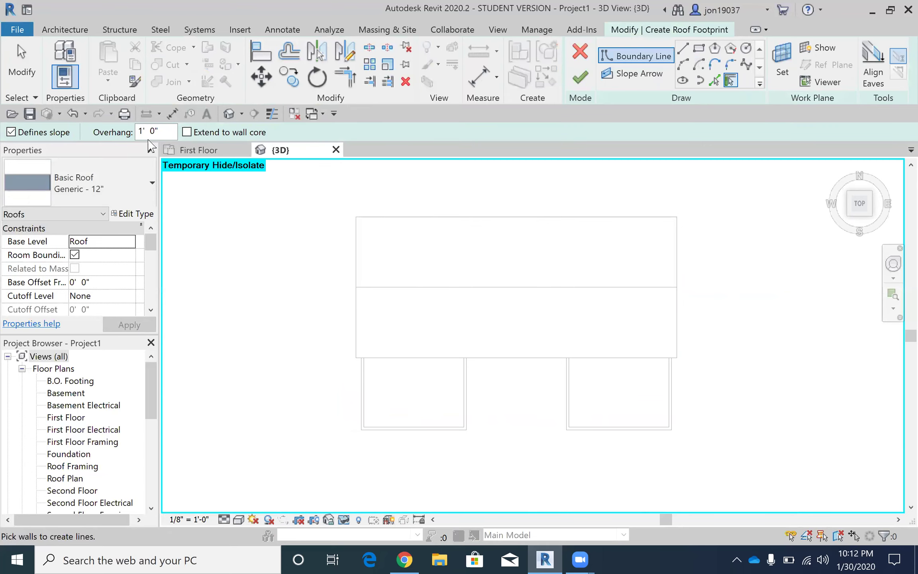
Pick the left outer, left-wing front and inner walls as sloped boundary lines
left_click(362, 404)
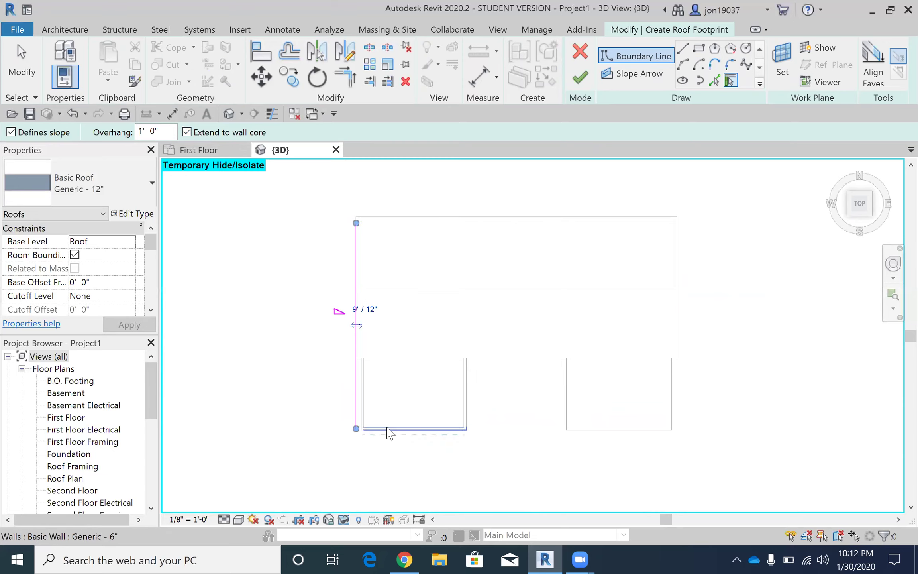
left_click(464, 397)
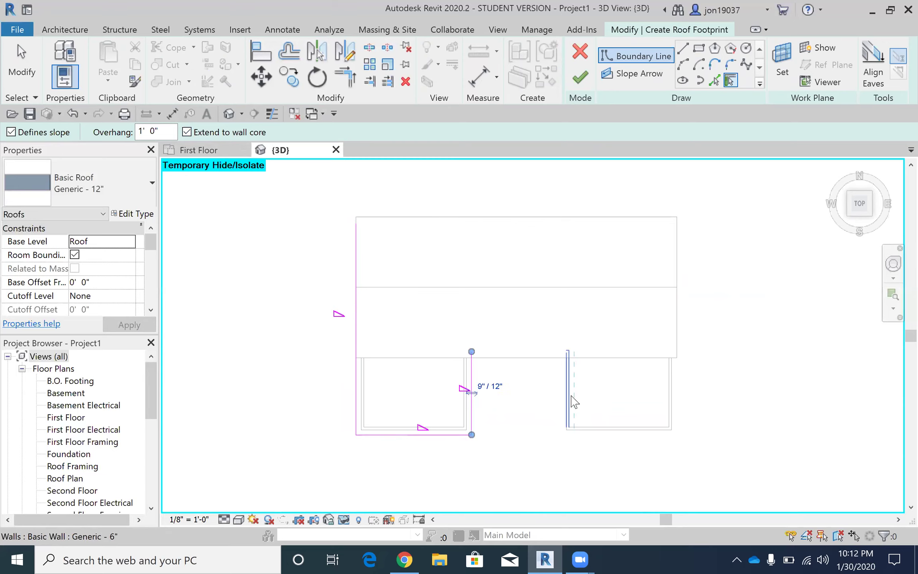
left_click(647, 427)
left_click(673, 399)
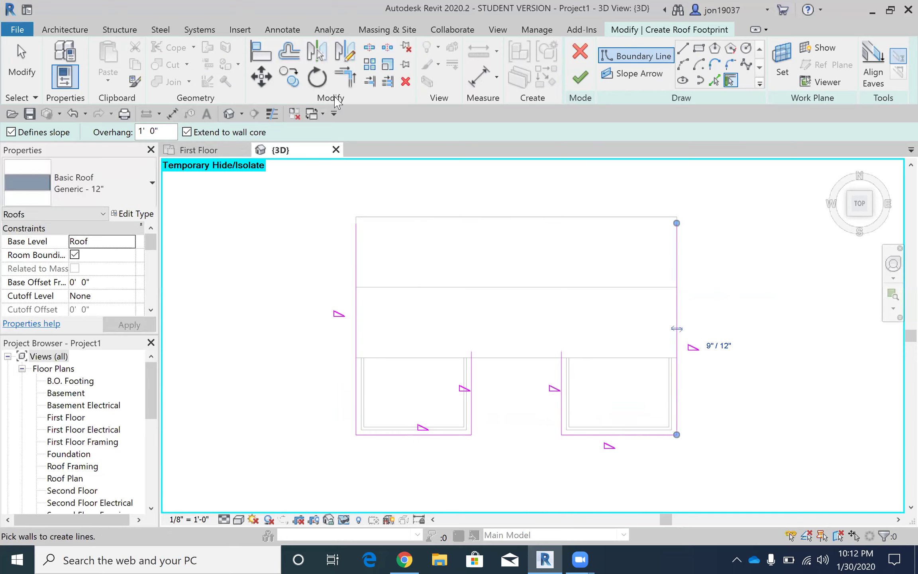
left_click(349, 84)
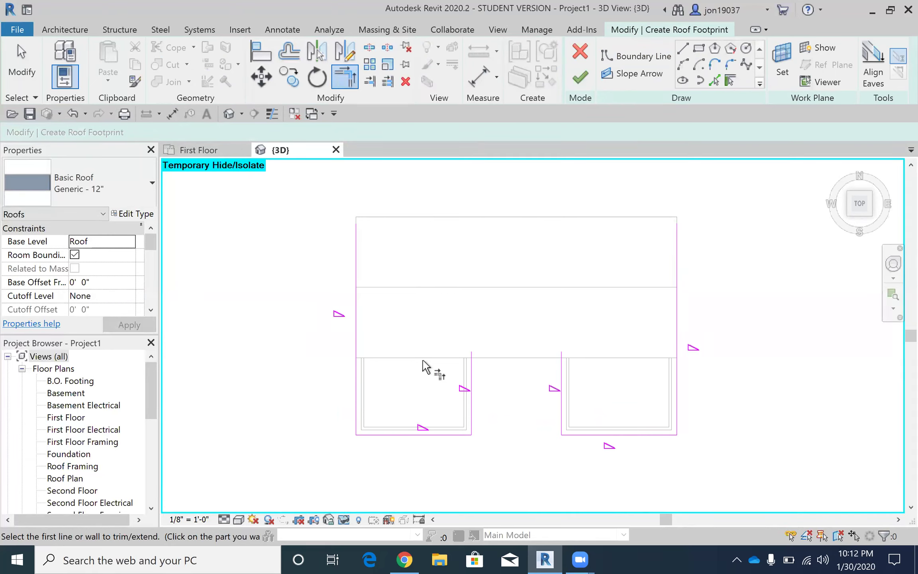
Draw a boundary line across the left wing's top edge from the wall corner
left_click(470, 370)
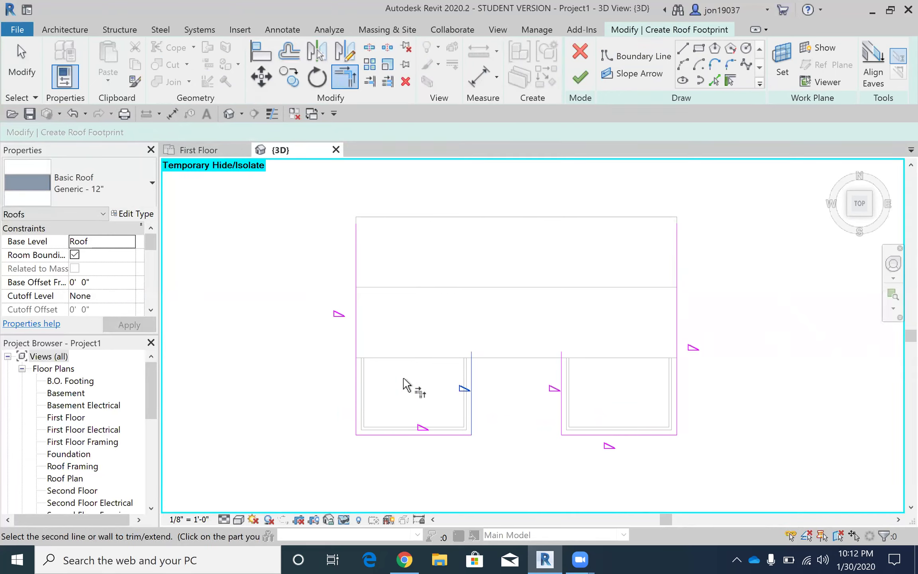
left_click(356, 378)
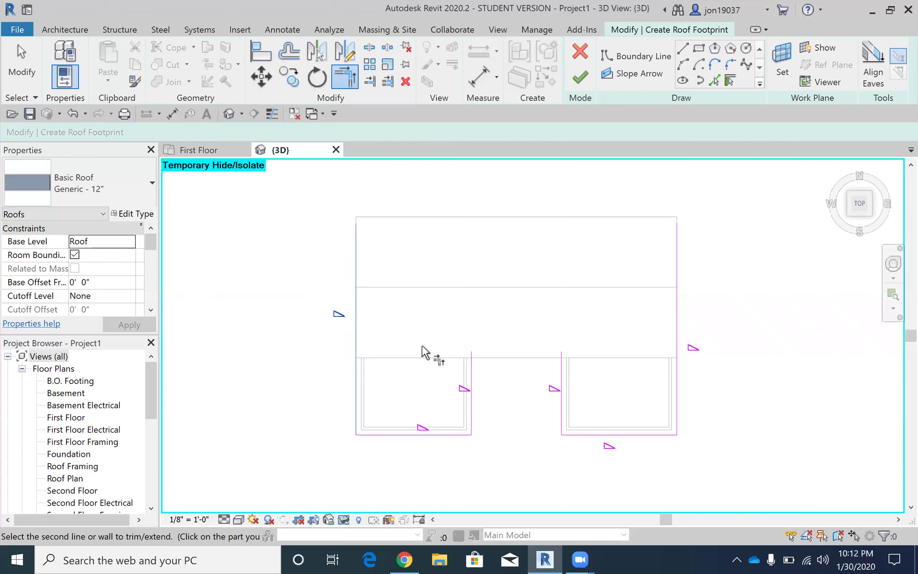
key("Escape")
key("Escape")
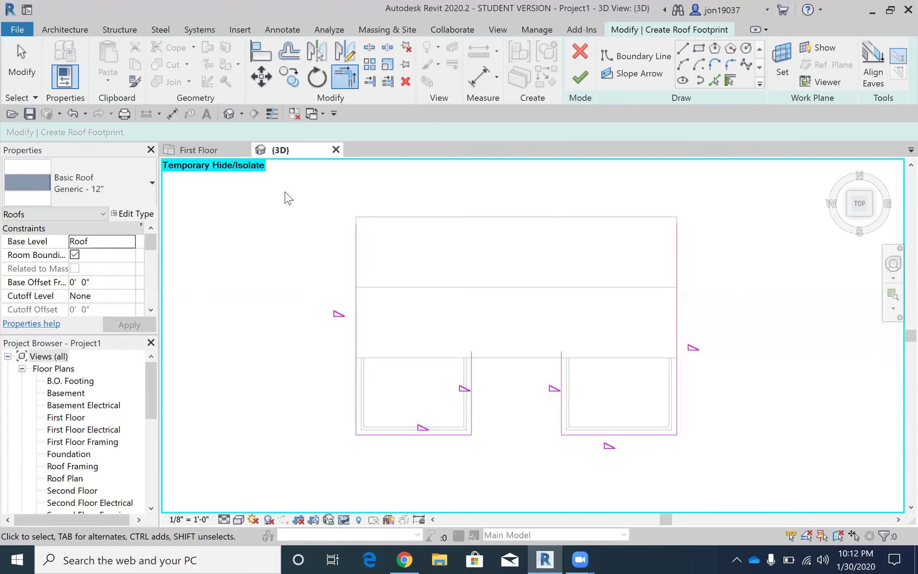
key("l")
key("i")
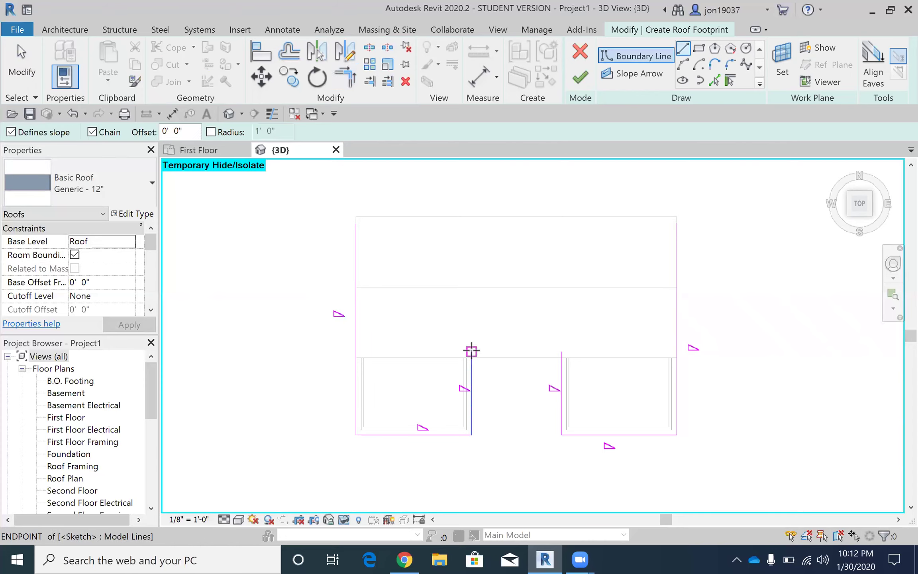
left_click(472, 351)
left_click(435, 351)
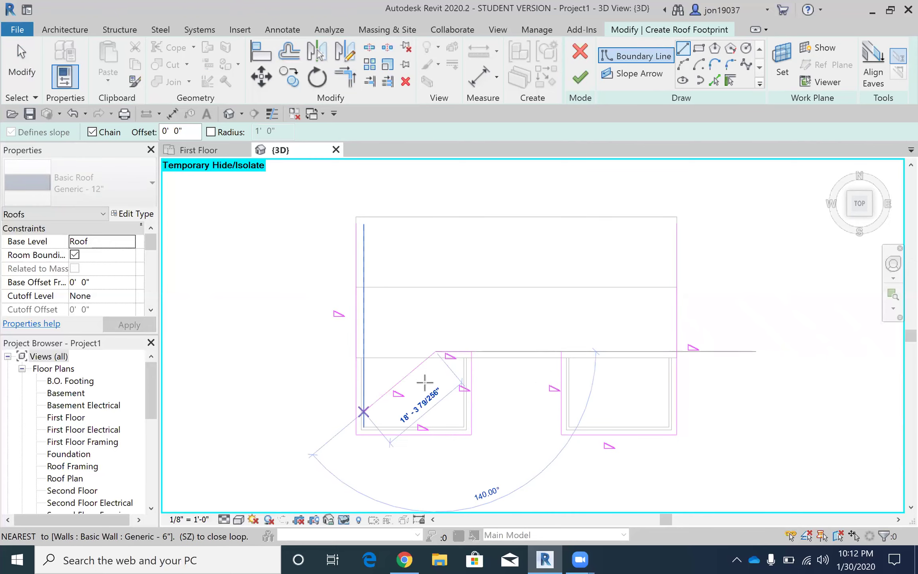
key("Escape")
key("Escape")
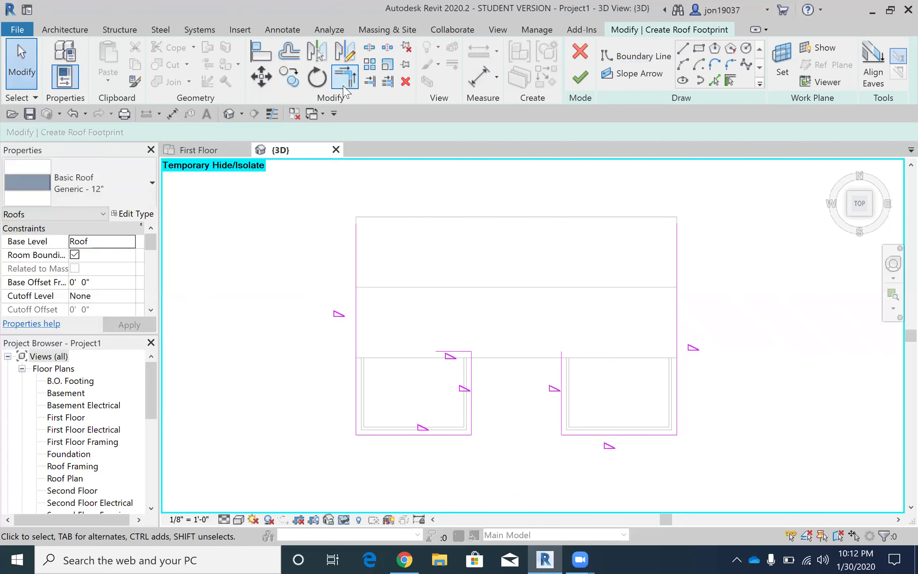
Delete the right wing's left, bottom and right boundary lines from the sketch
left_click(357, 382)
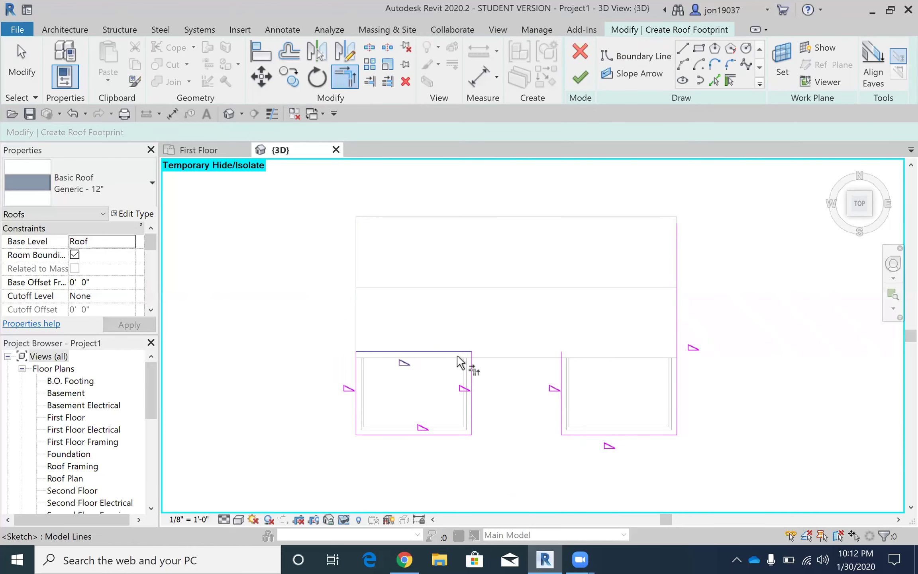
left_click(558, 373)
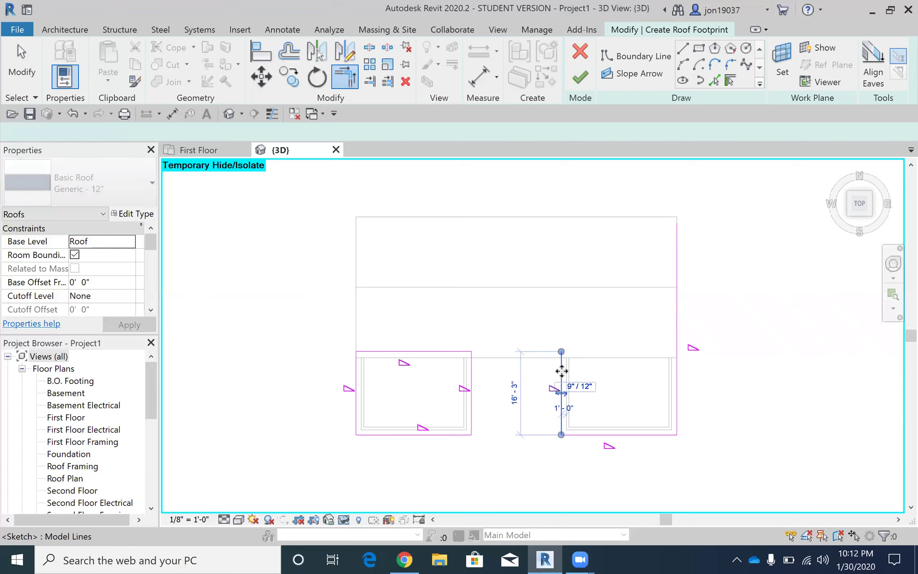
key("Delete")
left_click(635, 435)
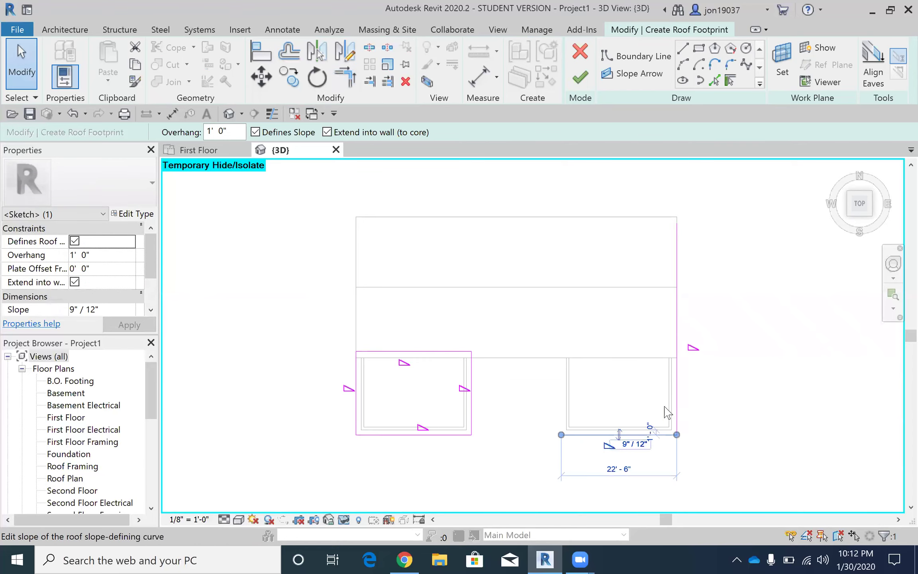
key("Delete")
left_click(677, 393)
key("Delete")
key("Escape")
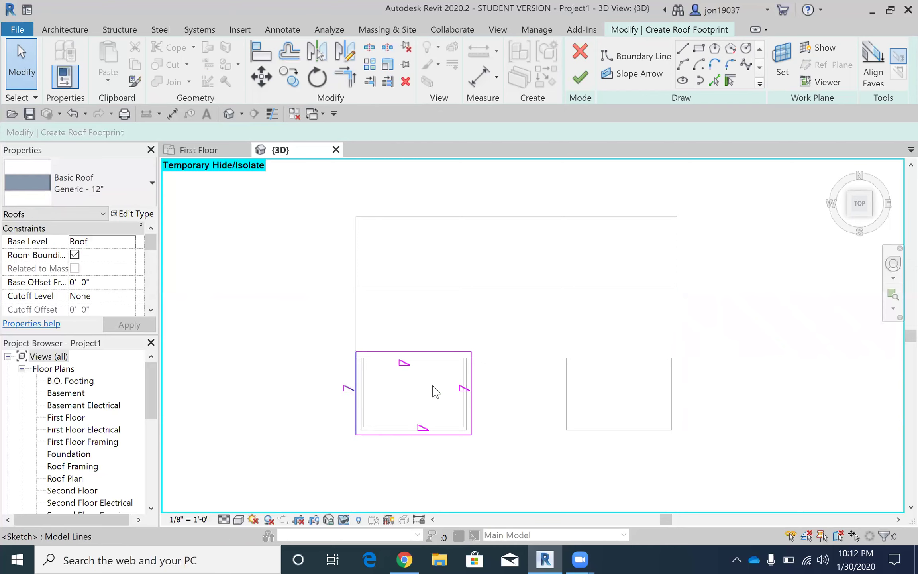
Set the left wing's top and bottom lines non-sloping and finish its gable roof
left_click(421, 352)
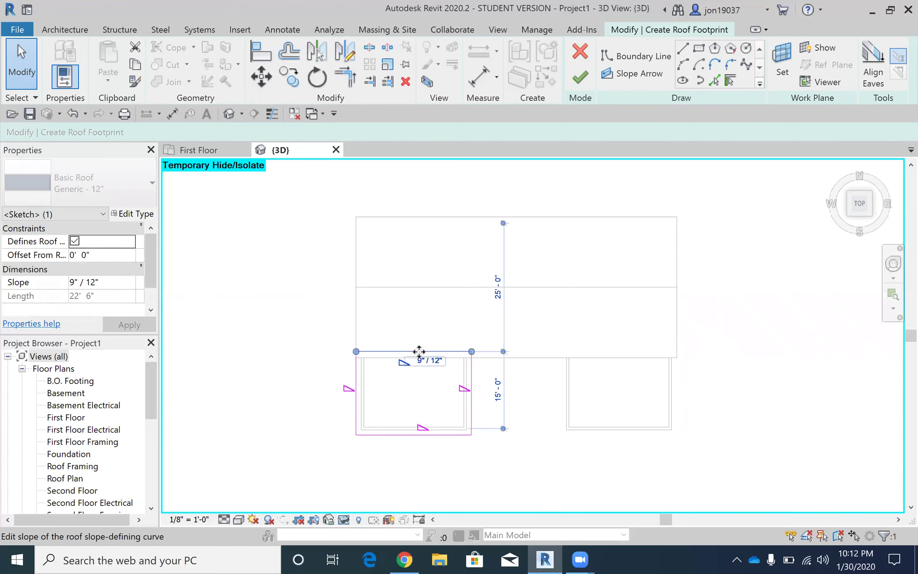
left_click(445, 434, "ctrl")
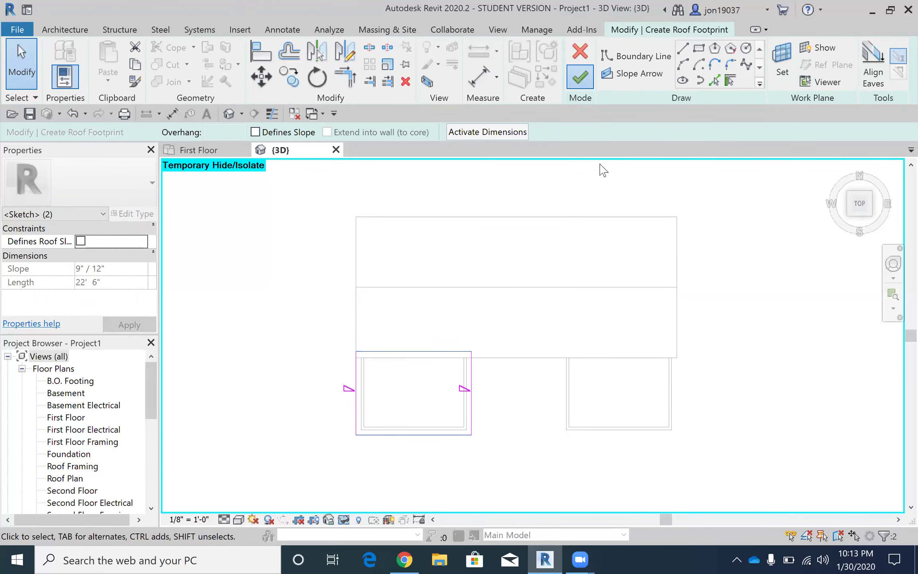
left_click(580, 77)
mouse_move(579, 369)
middle_mouse_down("shift")
mouse_move(536, 411)
mouse_move(572, 288)
mouse_move(587, 436)
mouse_move(532, 480)
mouse_move(539, 461)
middle_mouse_up("shift")
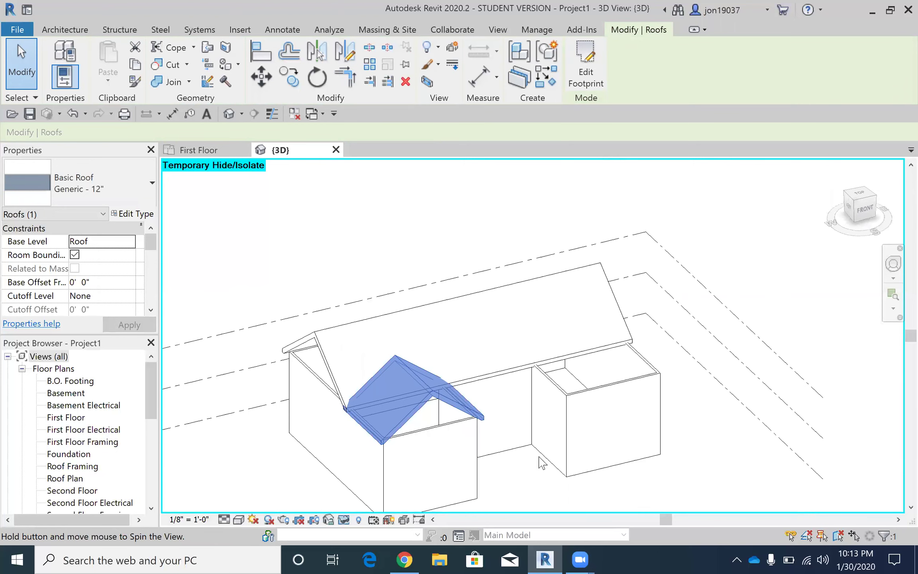
Return to the Top view, recentre the house, and begin another Roof by Footprint
left_click(860, 196)
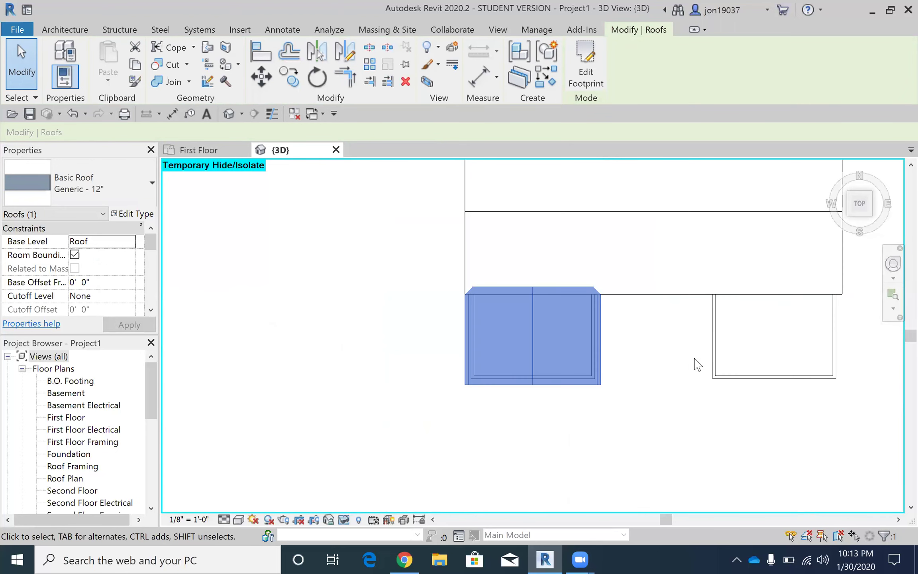
middle_click_drag(692, 364, 591, 378)
scroll(590, 379, "down", 2)
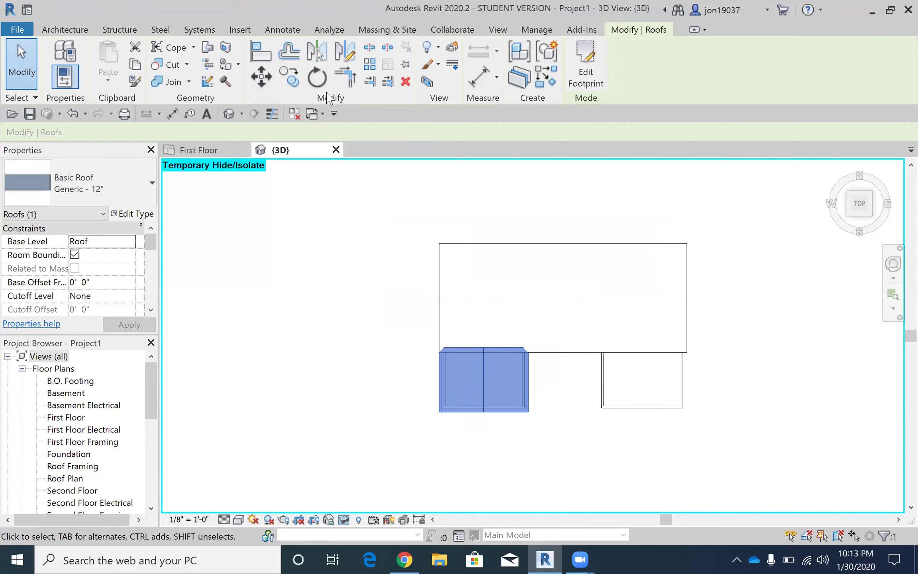
left_click(74, 32)
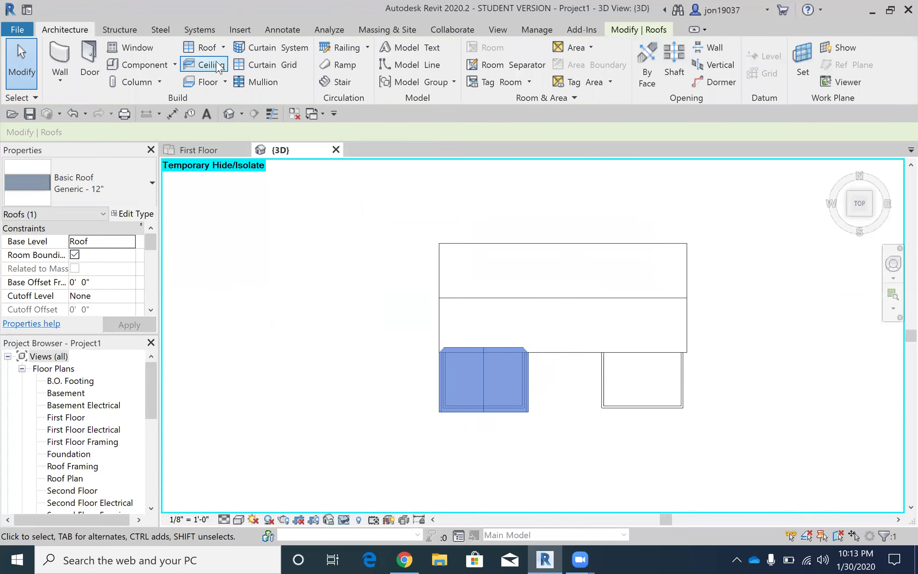
left_click(207, 48)
Move the new roof's base level to the Roof level
left_click(403, 285)
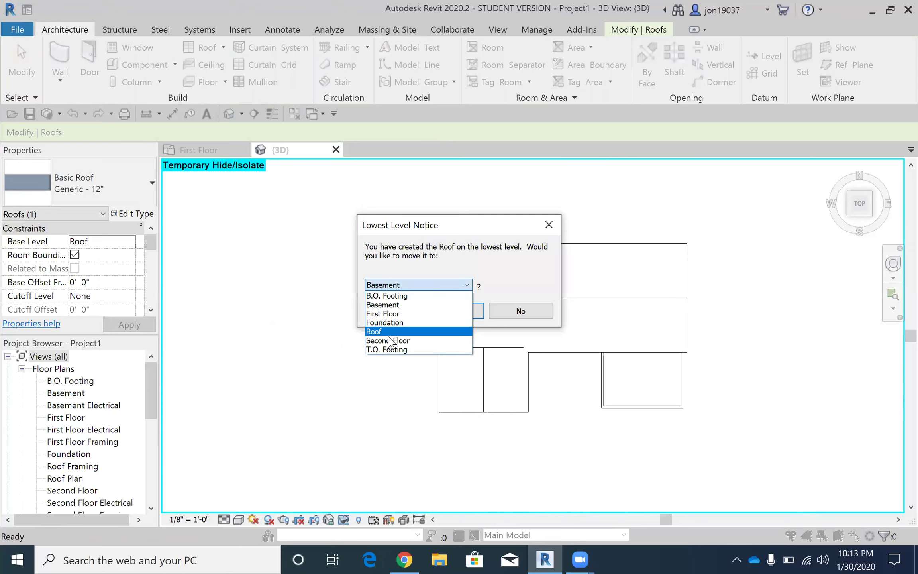
left_click(385, 332)
left_click(454, 311)
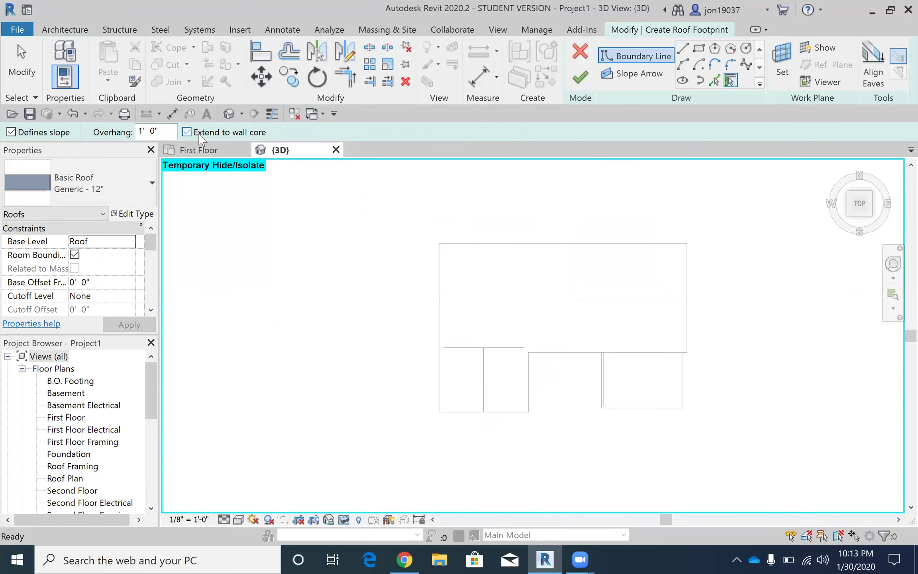
Outline the right wing's walls with boundary lines, adding a straight top line
left_click(627, 406)
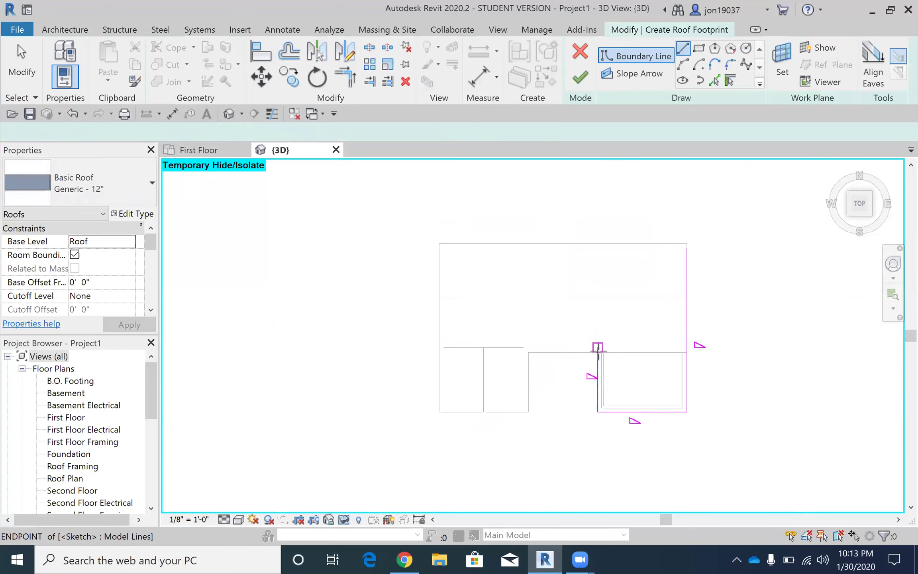
key("l")
key("i")
left_click(597, 348)
left_click(629, 346)
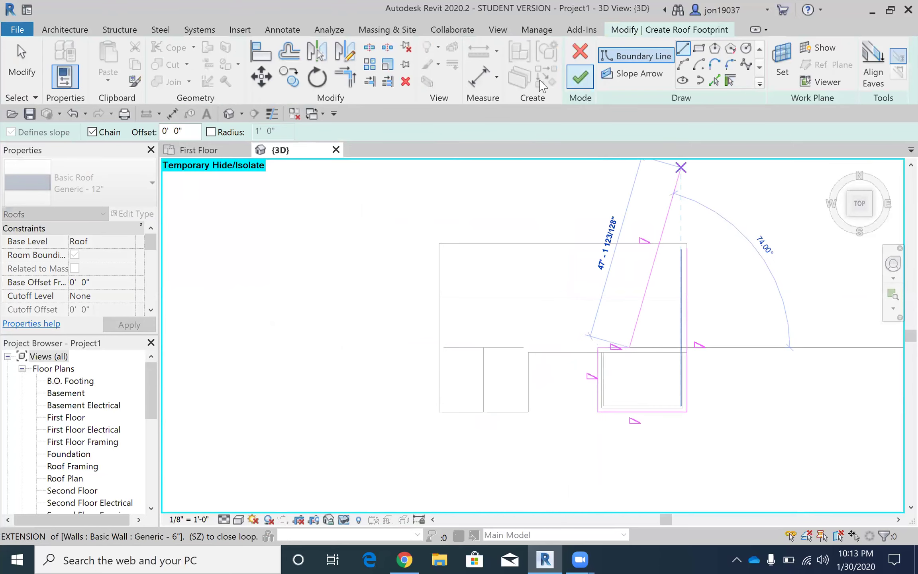
key("Escape")
key("Escape")
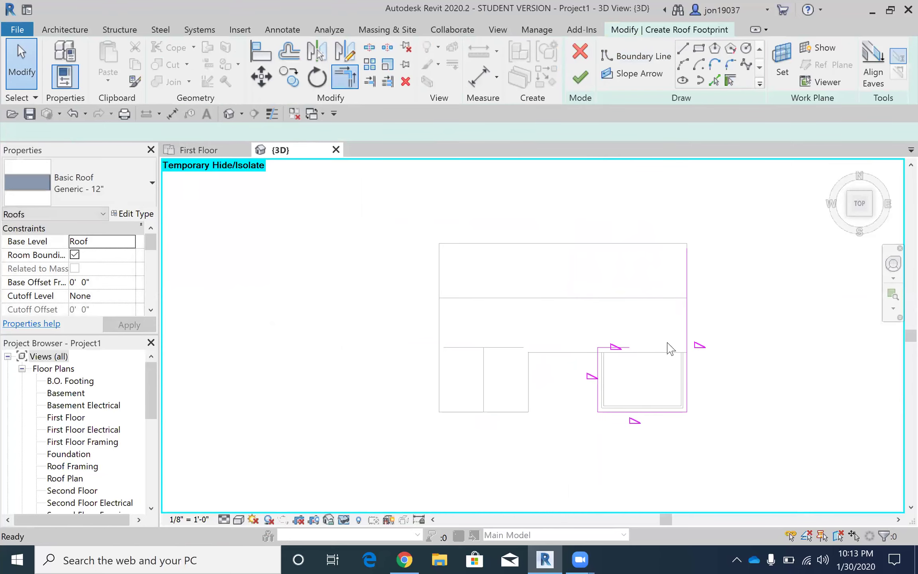
Trim the right and top boundary lines into a corner, then finish the right wing roof
key("t")
key("r")
left_click(687, 398)
left_click(617, 348)
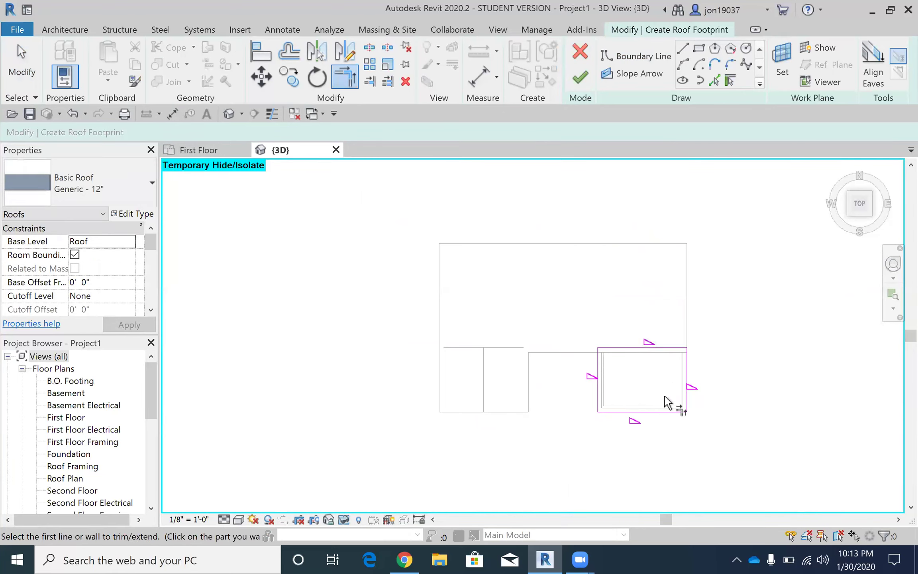
key("Escape")
left_click(643, 412)
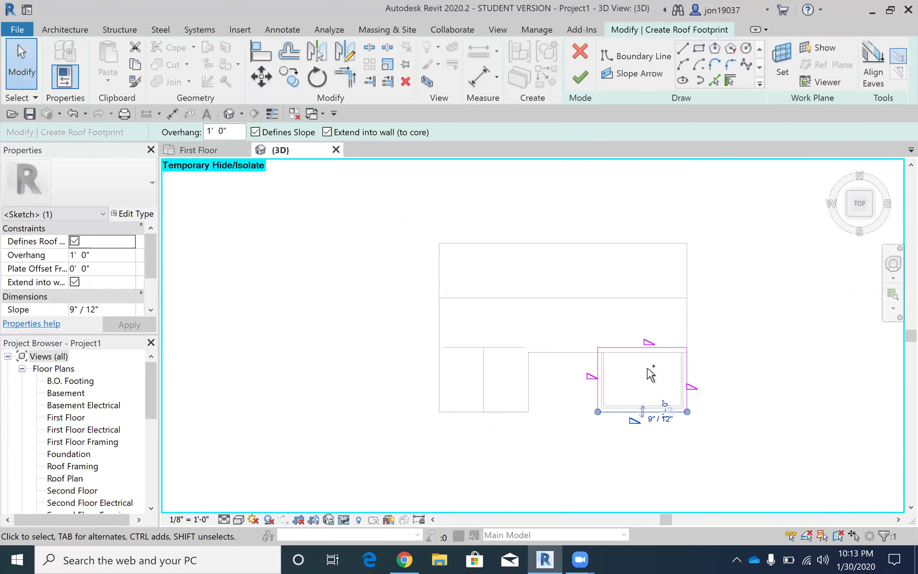
left_click(617, 347, "ctrl")
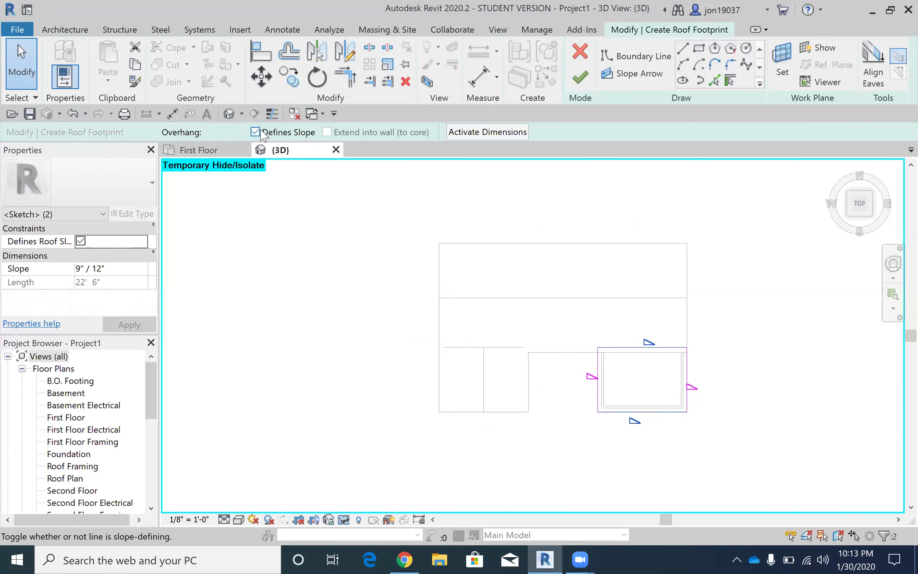
left_click(579, 78)
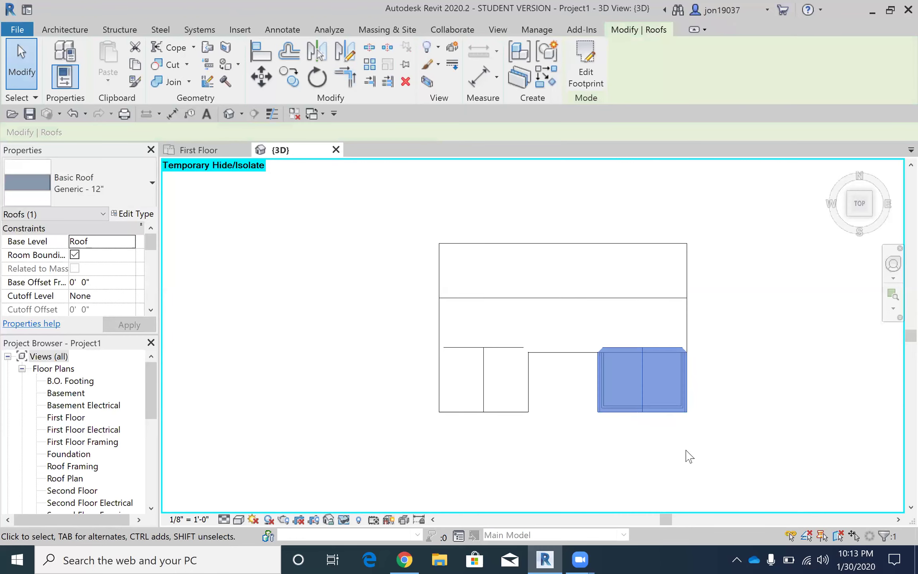
Orbit from the Top view to an angled front-left 3D view of the house
middle_click_drag(595, 418, 740, 429, "shift")
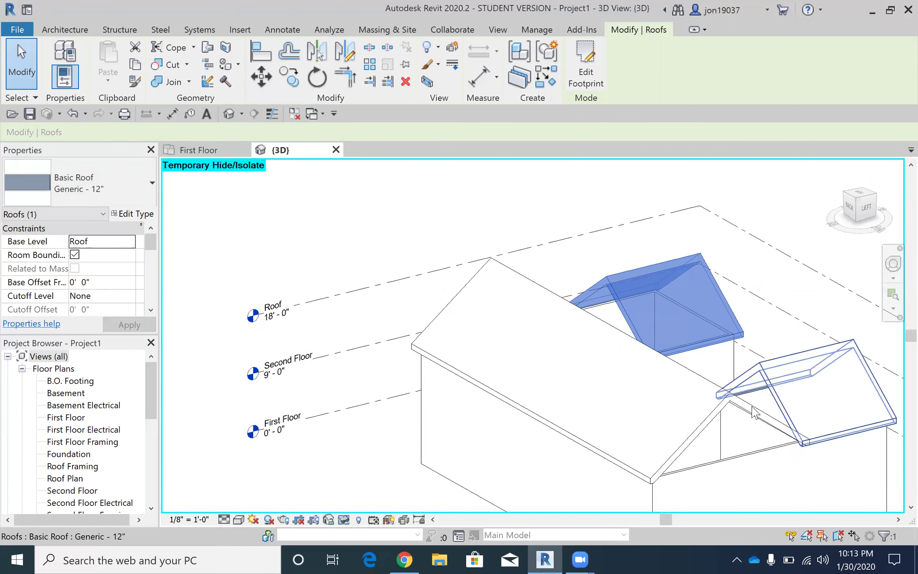
scroll(751, 420, "up", 5)
scroll(751, 421, "down", 5)
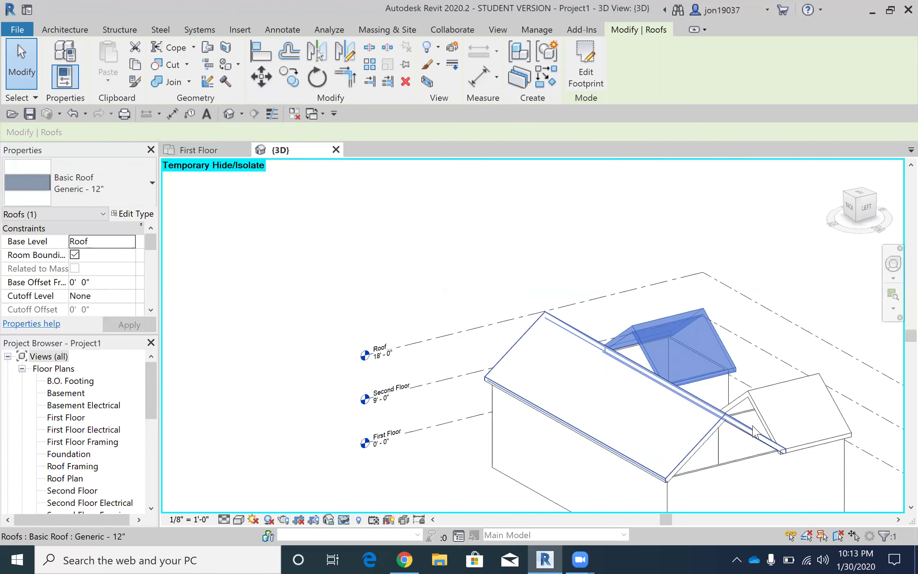
middle_click_drag(773, 446, 510, 393, "shift")
middle_click_drag(647, 389, 500, 458, "shift")
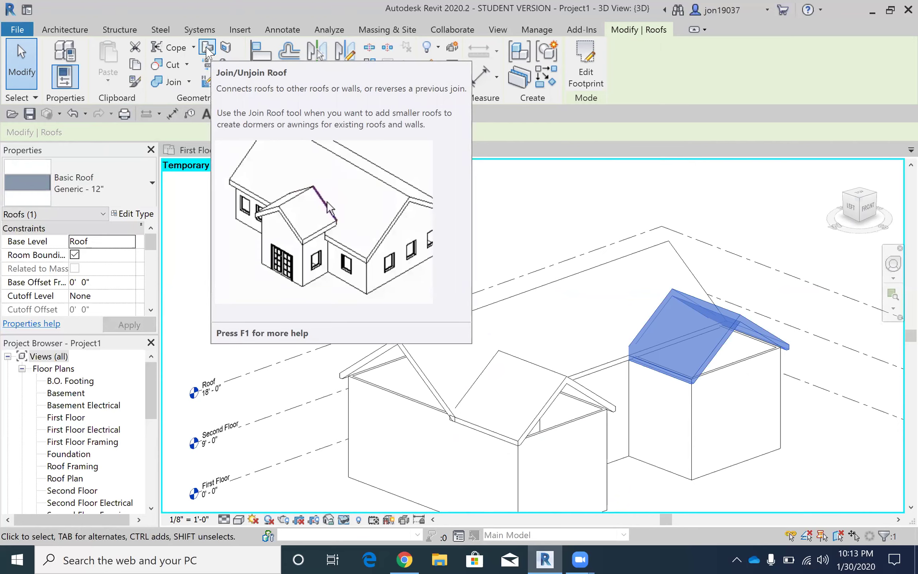
Start Join/Unjoin Roof and pick the left wing roof's end edge
left_click(207, 47)
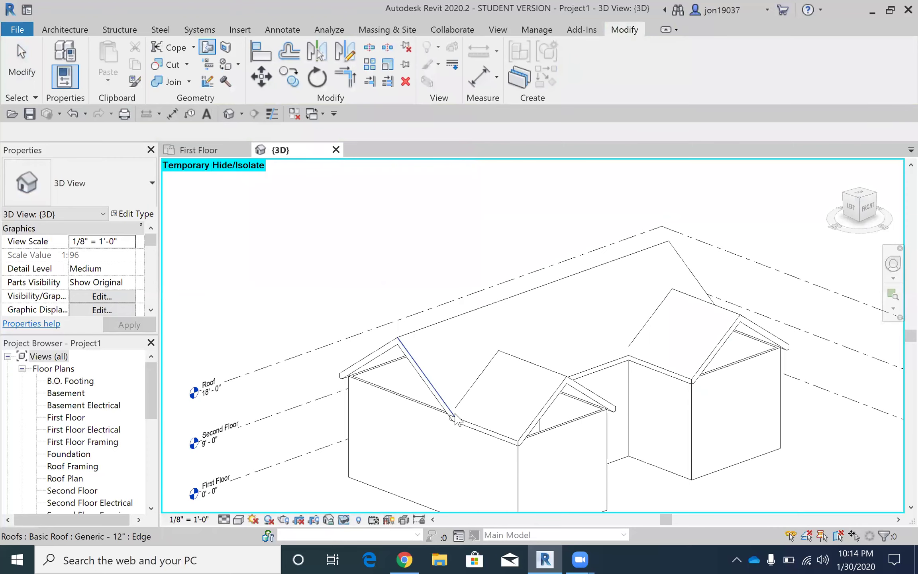
middle_click_drag(441, 403, 637, 358, "shift")
scroll(655, 352, "up", 8)
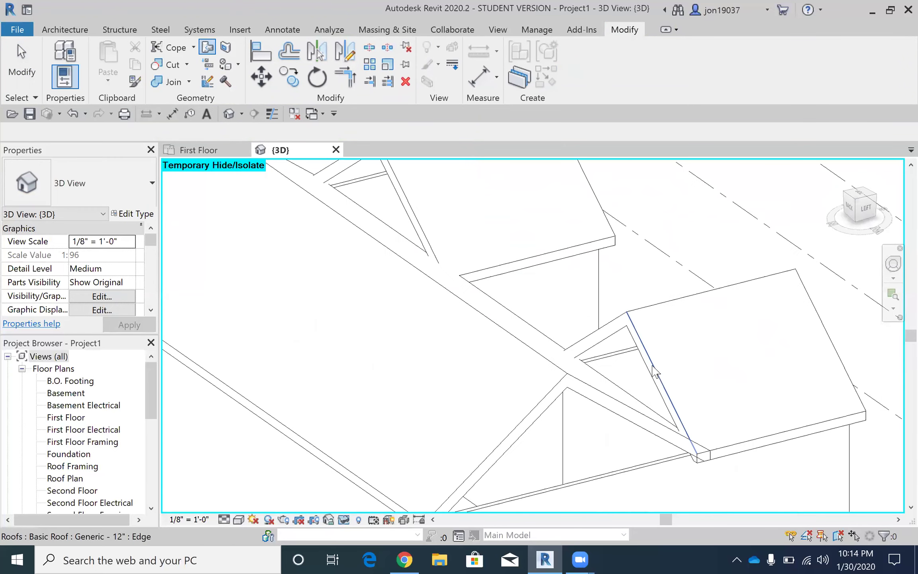
middle_click_drag(653, 393, 520, 408, "shift")
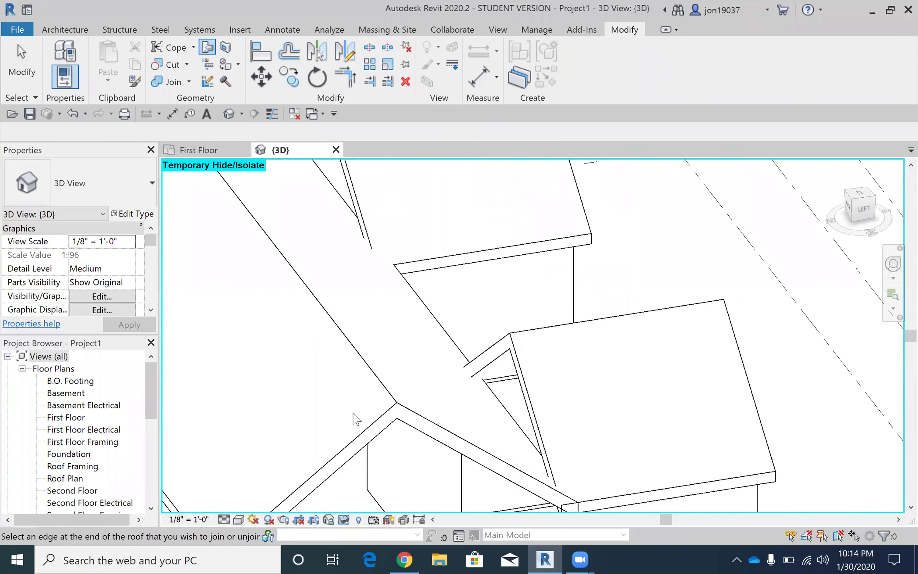
middle_click_drag(598, 436, 459, 343, "shift")
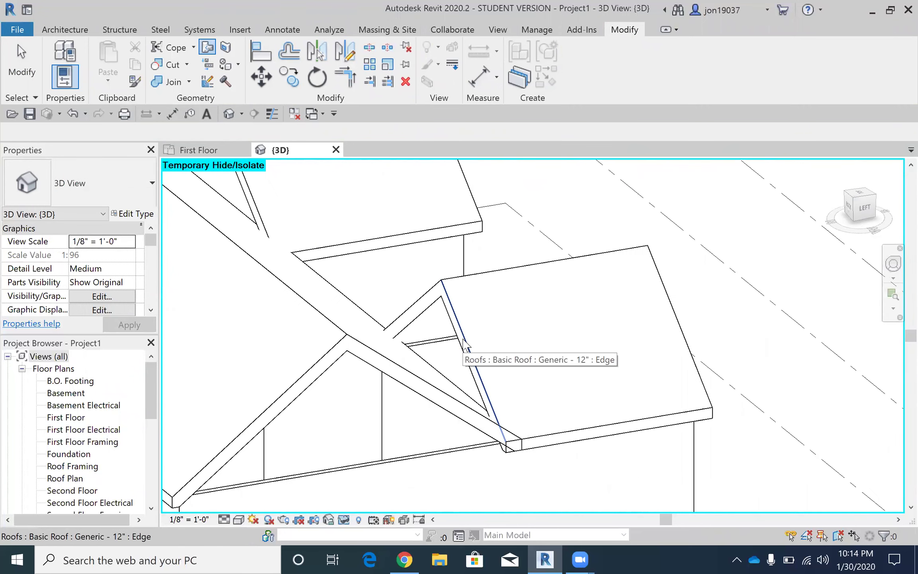
left_click(463, 342)
Join the left wing's gable roof onto the main roof's slope
mouse_move(469, 380)
middle_mouse_down("shift")
mouse_move(282, 340)
mouse_move(287, 354)
mouse_move(164, 371)
mouse_move(319, 323)
mouse_move(482, 370)
middle_mouse_up("shift")
scroll(275, 357, "down", 4)
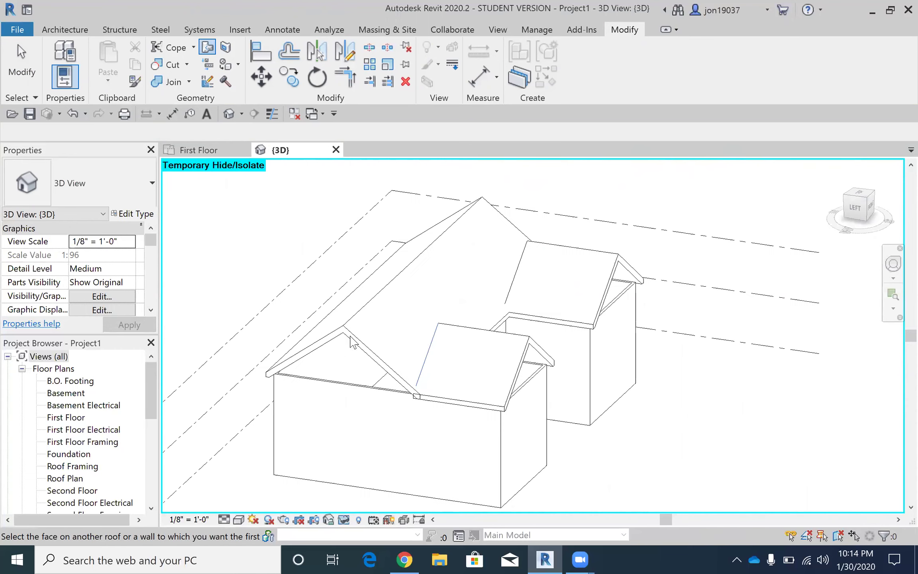
left_click(355, 341)
key("Escape")
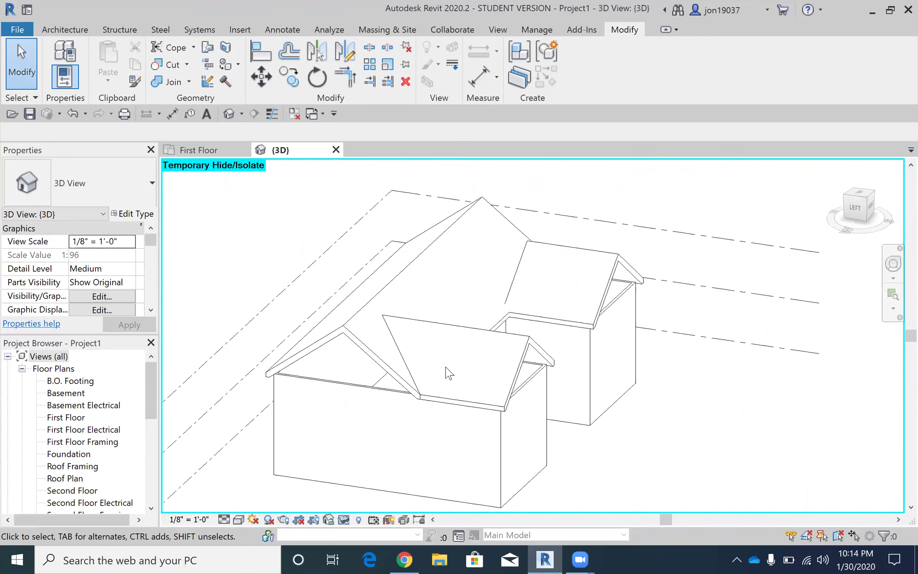
scroll(432, 378, "up", 3)
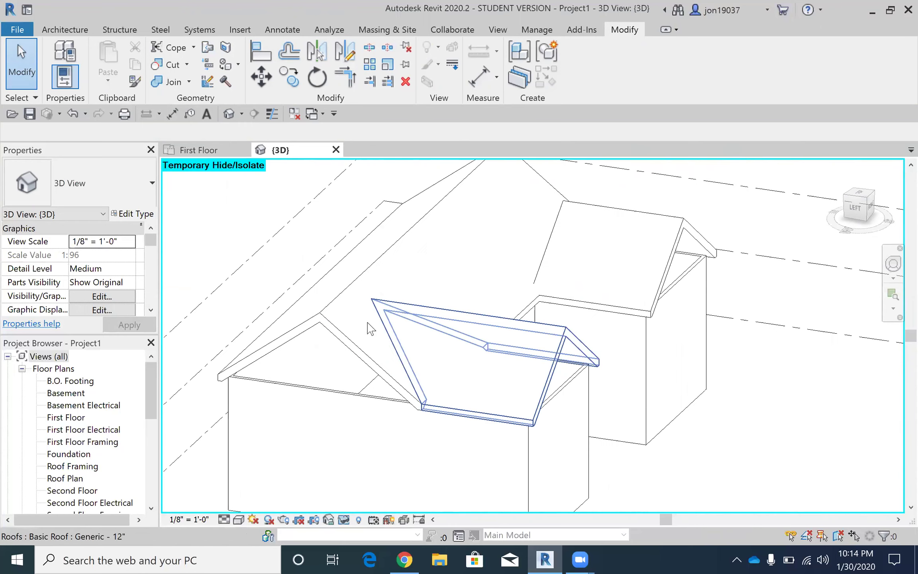
middle_click_drag(466, 380, 589, 398)
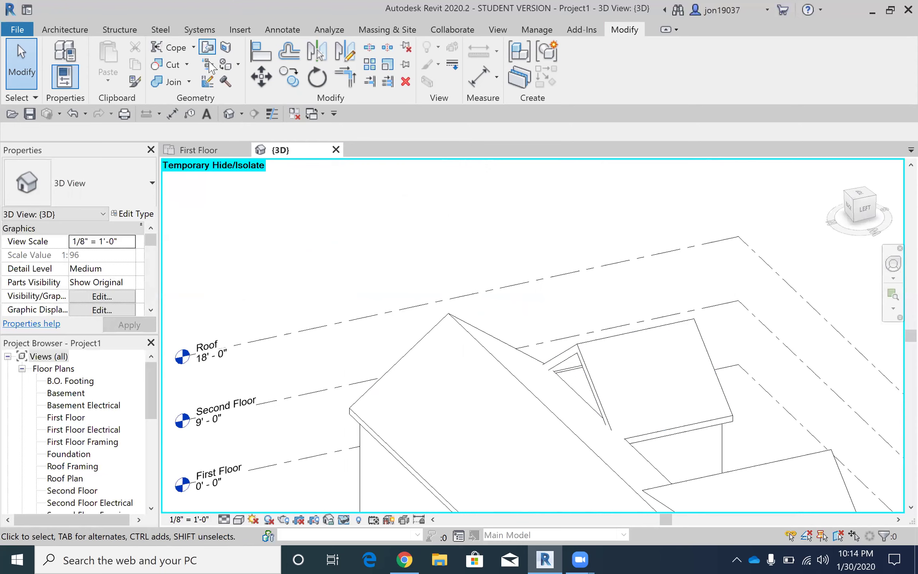
Join the right wing's gable roof into the main roof slope and review the result
scroll(589, 377, "up", 2)
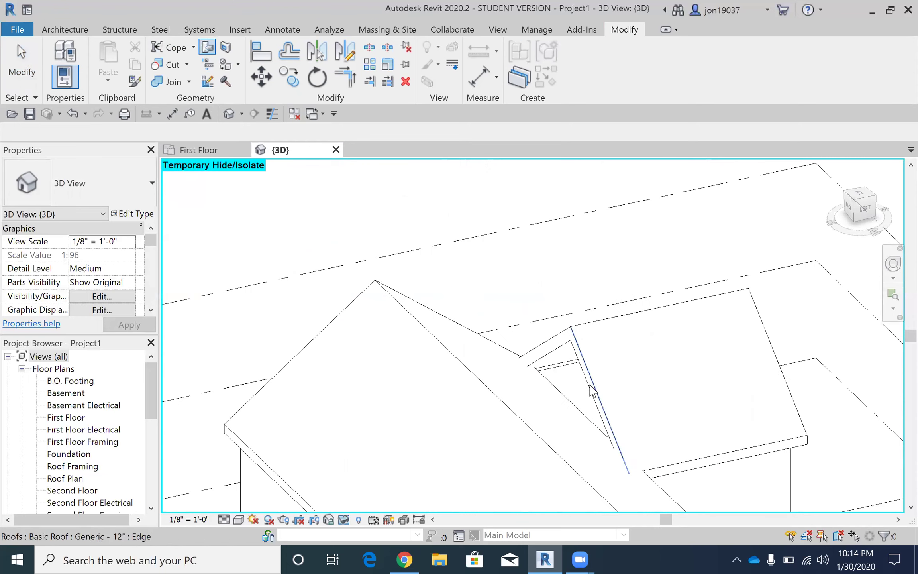
left_click(567, 404)
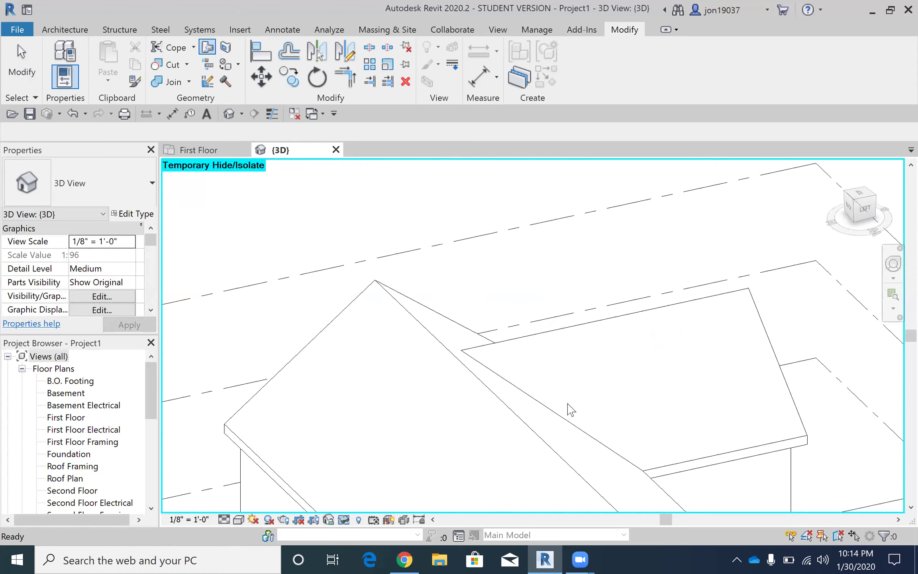
key("Escape")
middle_click_drag(649, 468, 542, 406, "shift")
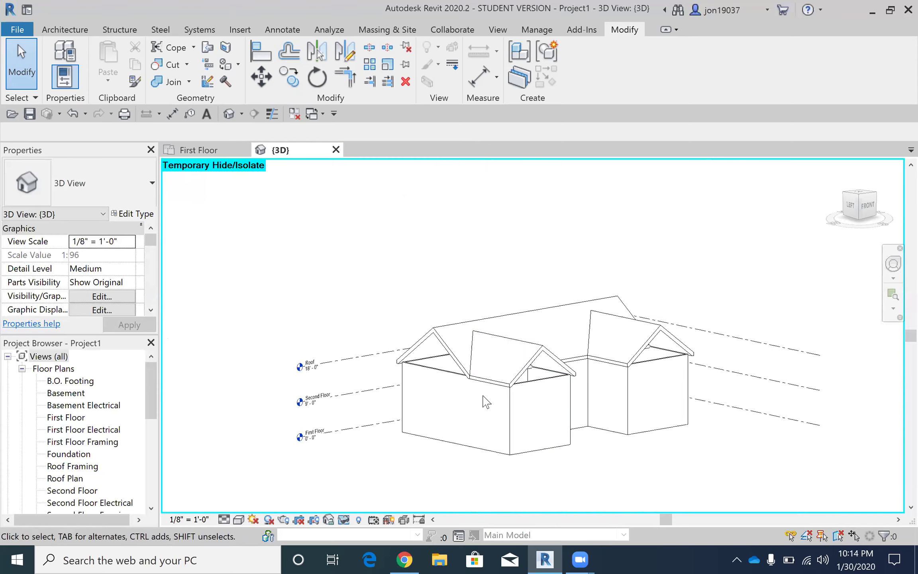
Attach the chain of eight house walls to the main roof, accepting the warning
left_click(513, 419)
key("Tab")
left_click(513, 416)
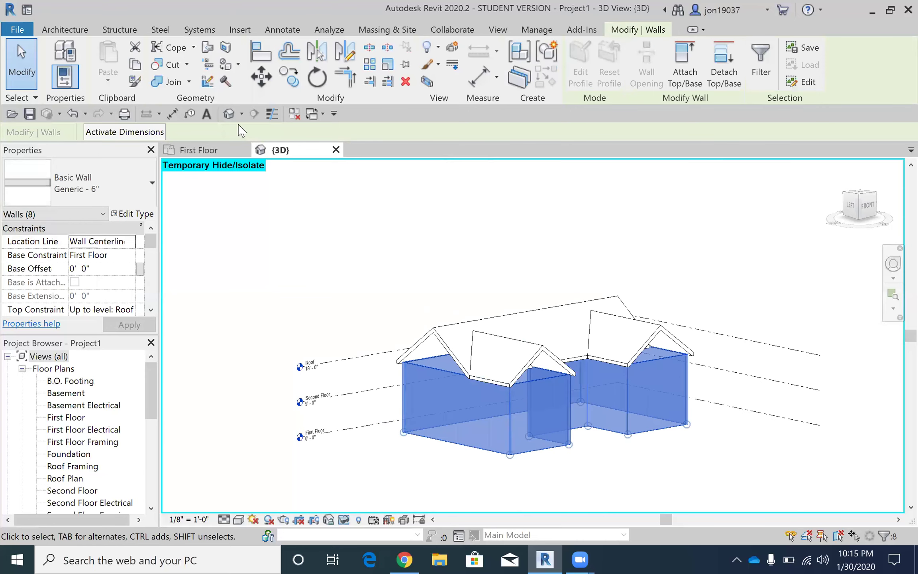
left_click(698, 80)
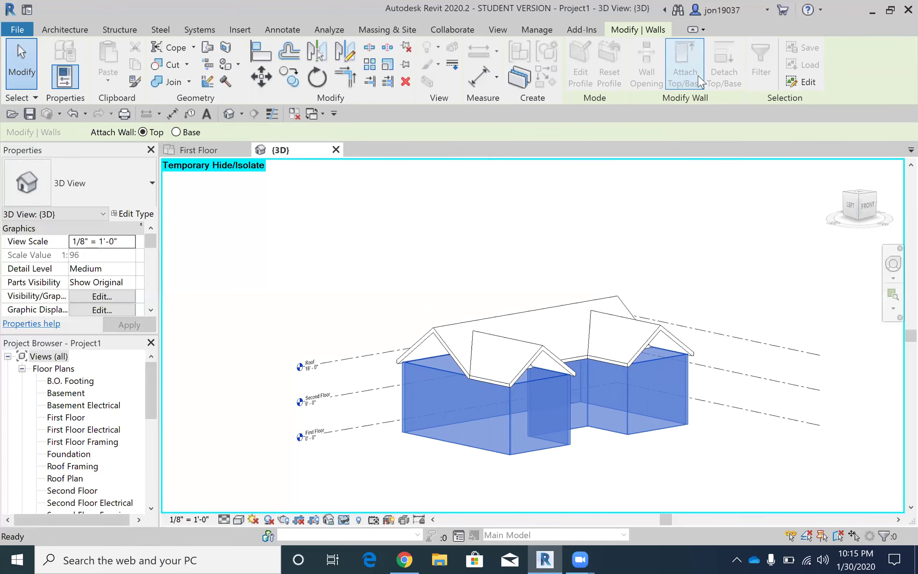
left_click(459, 363)
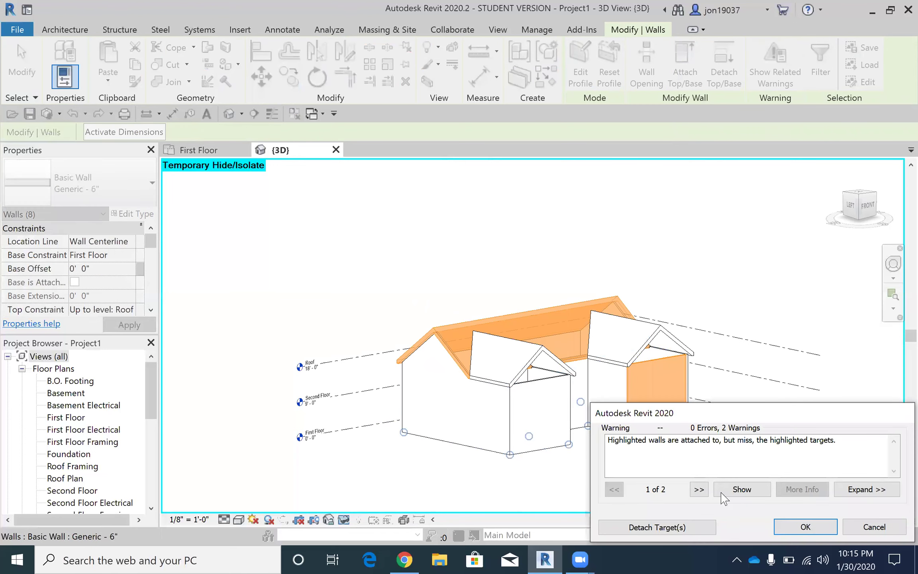
left_click(805, 526)
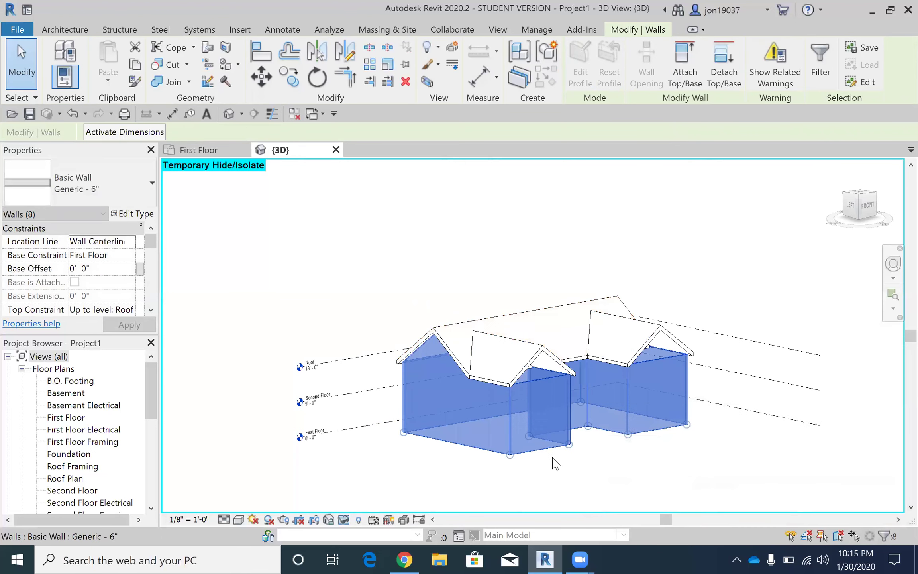
key("Escape")
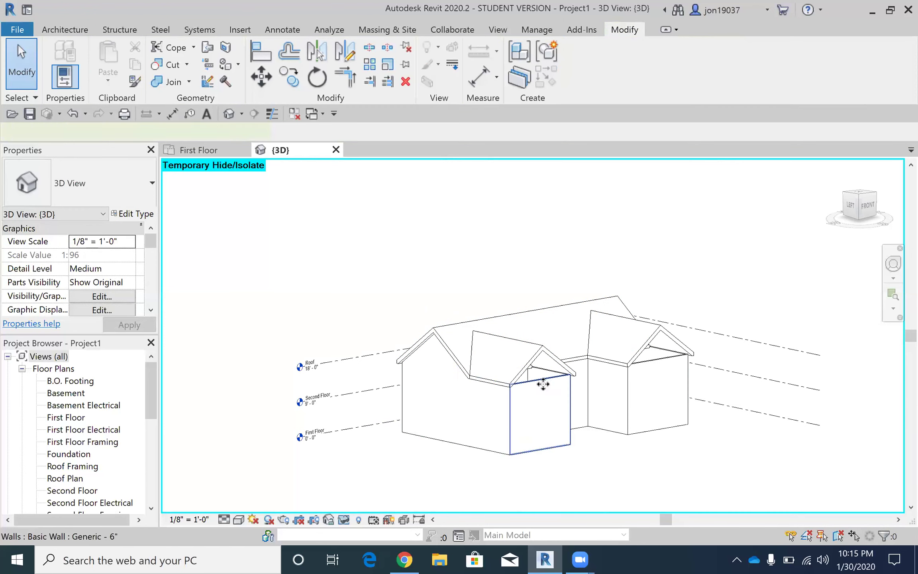
Attach the left and right wings' front walls to their own gable roofs
left_click(543, 386)
left_click(685, 59)
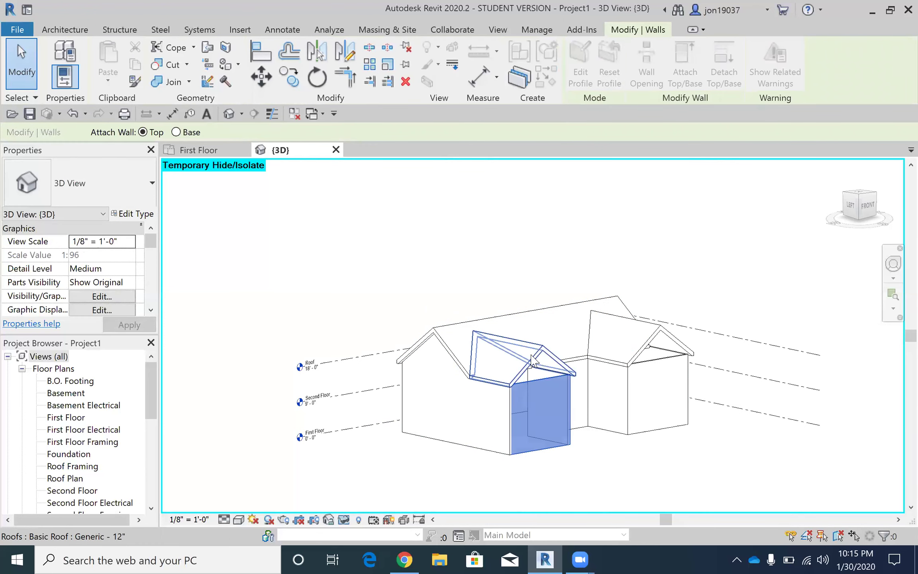
left_click(560, 364)
key("Escape")
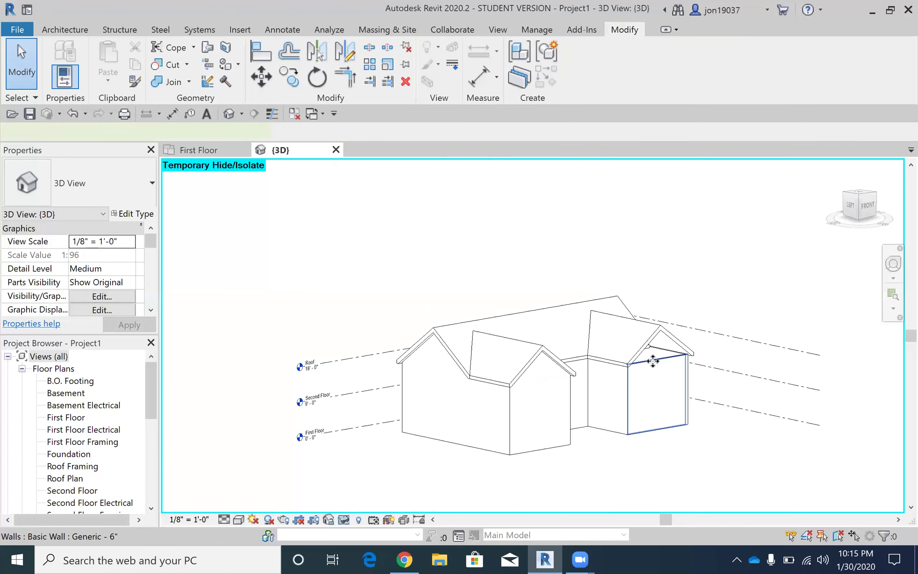
left_click(652, 361)
left_click(695, 85)
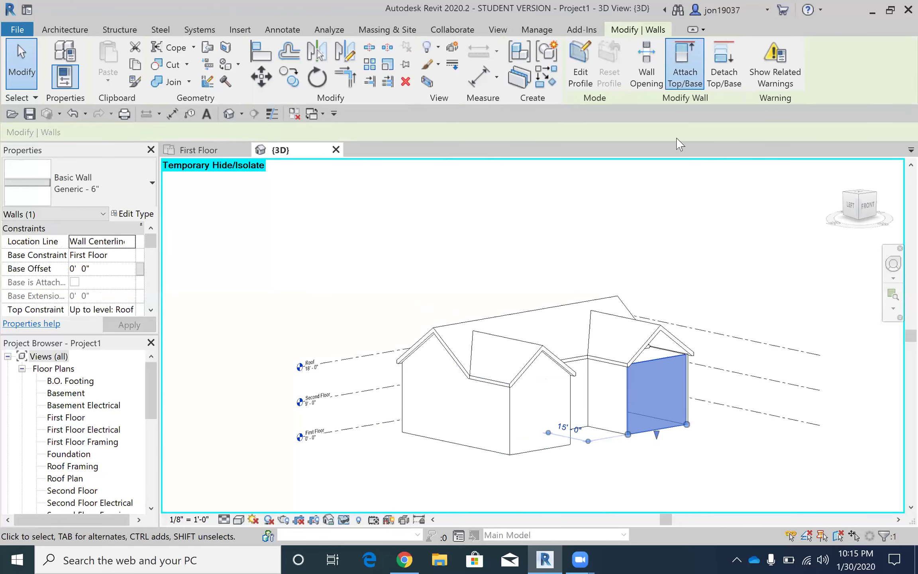
left_click(651, 345)
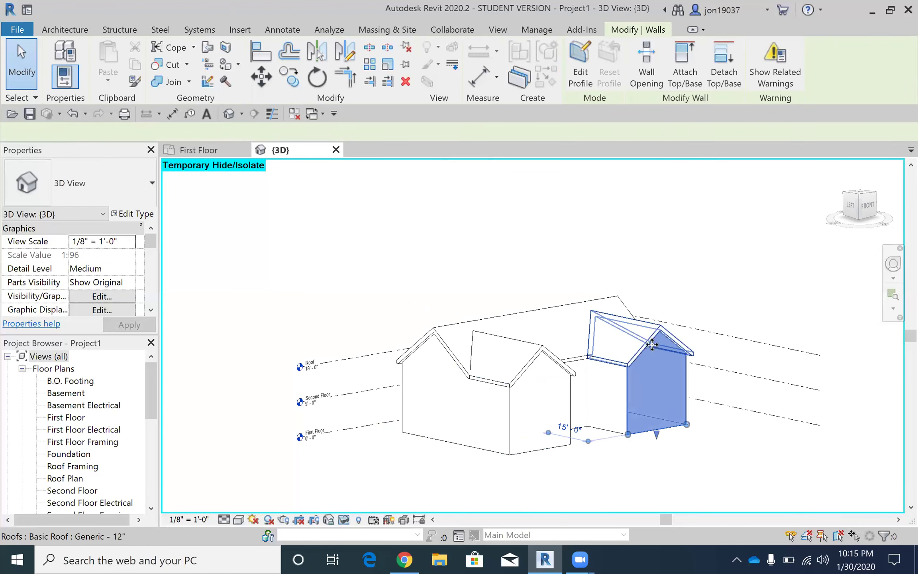
left_click(724, 456)
middle_click_drag(662, 494, 673, 355, "shift")
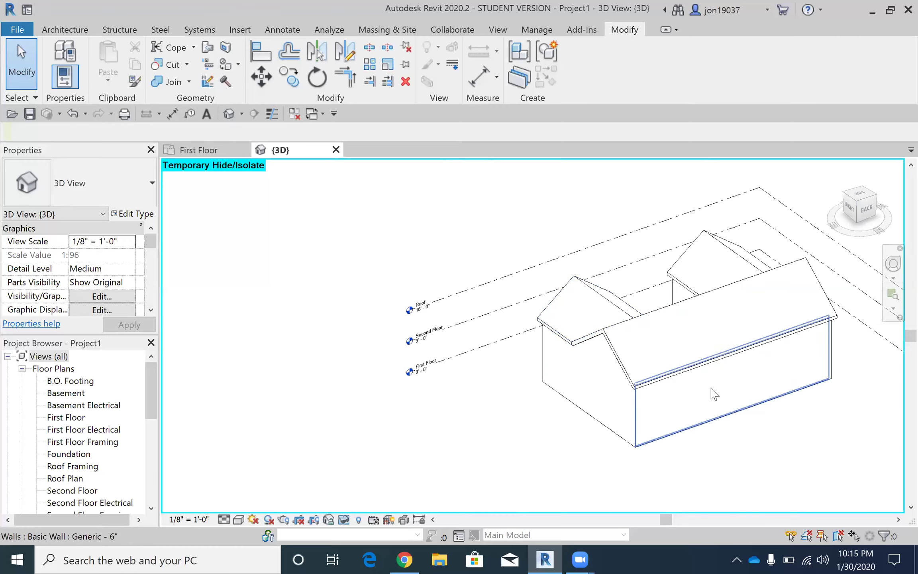
middle_click_drag(713, 389, 535, 397, "shift")
middle_click_drag(511, 388, 544, 404)
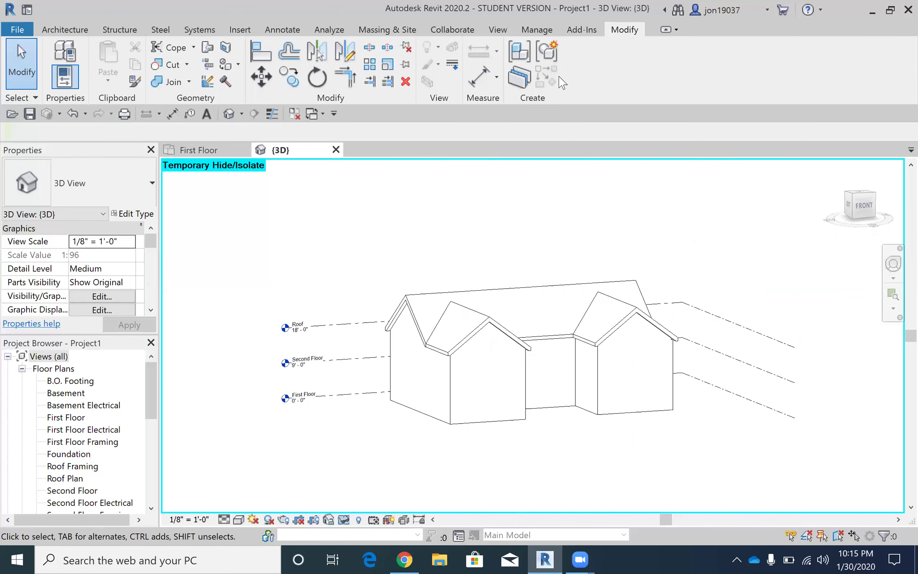